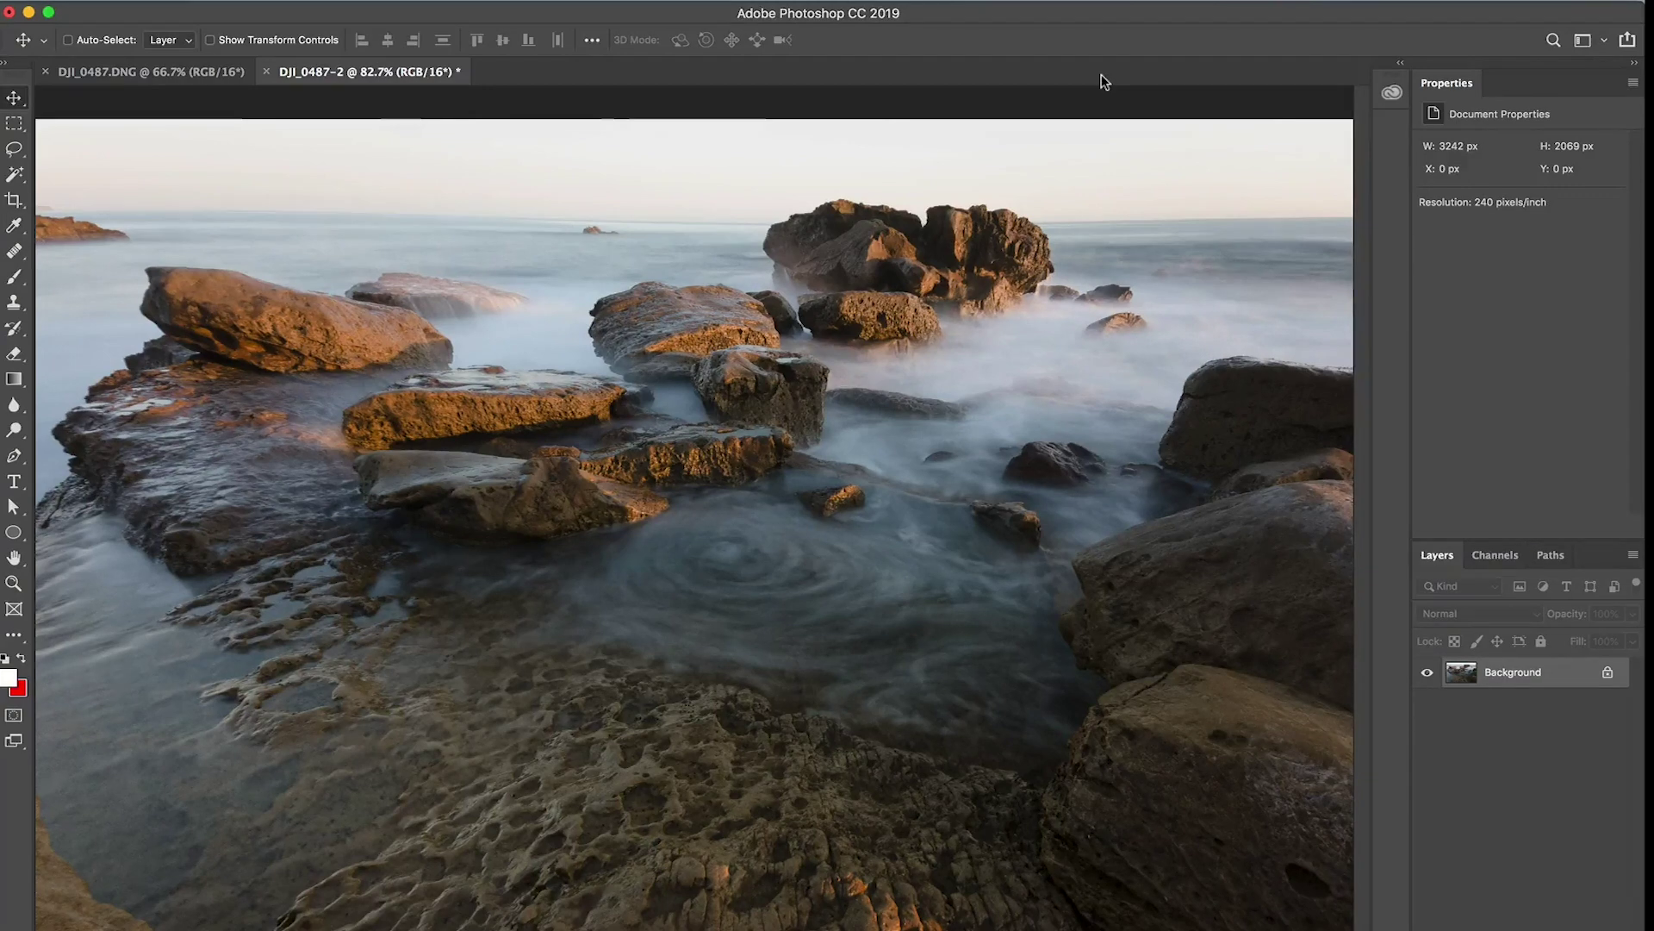
Step: Reset the foreground and background swatches to black and white with the D shortcut
{"action": "key", "text": "d"}
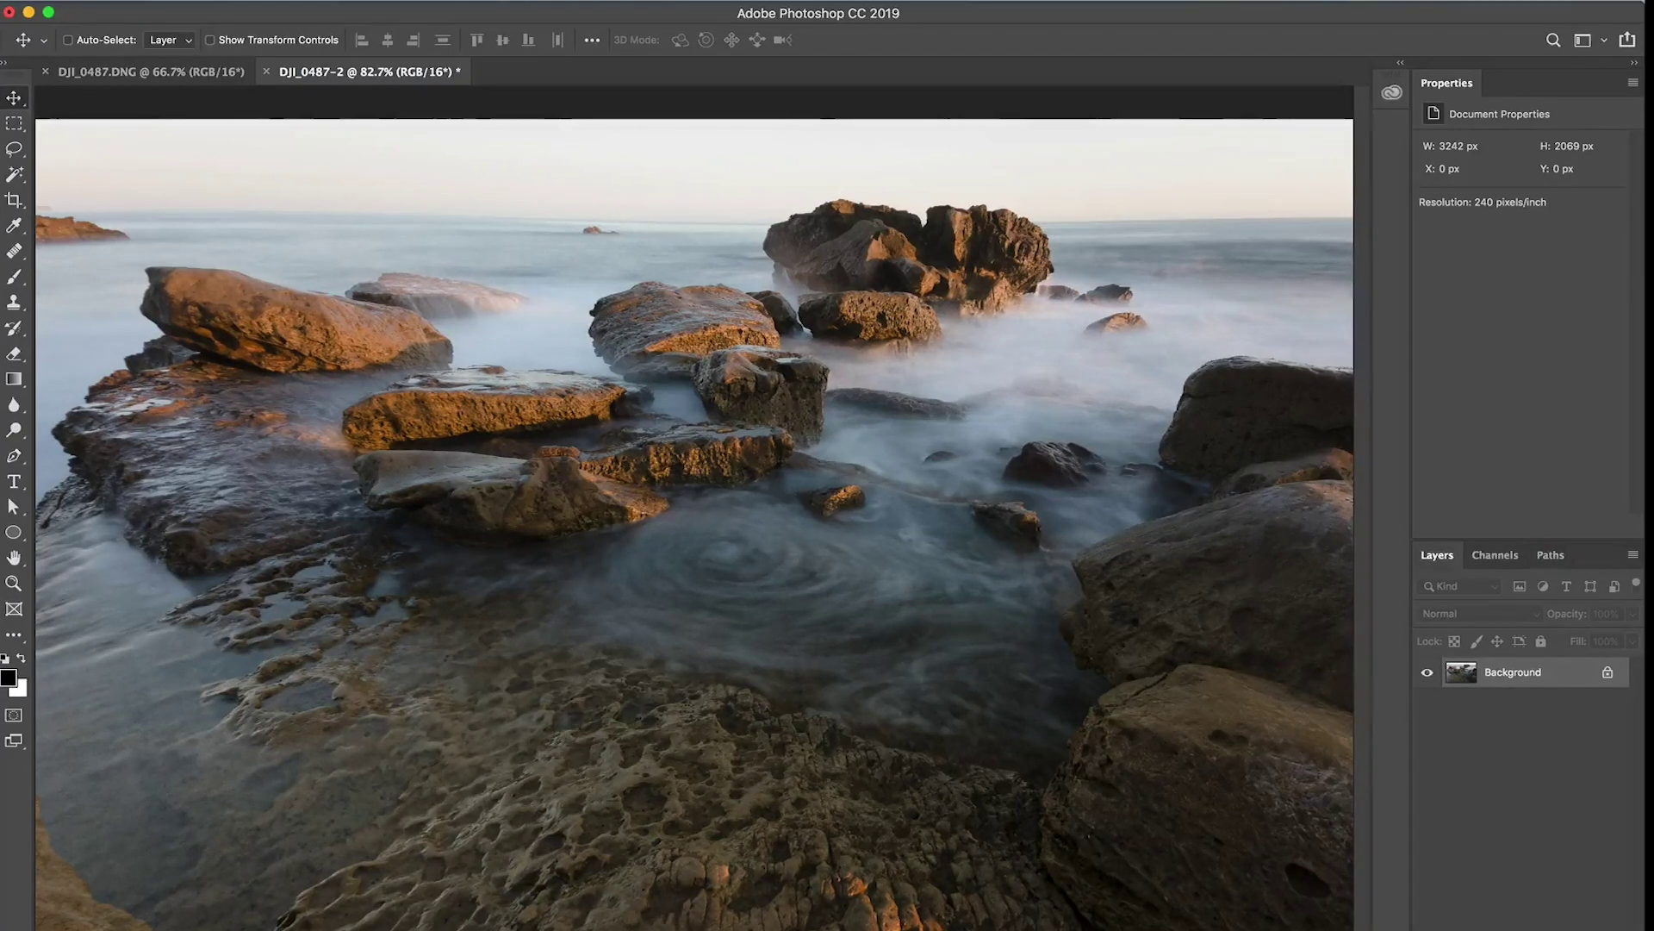
{"action": "left_click", "coordinate": [1543, 928]}
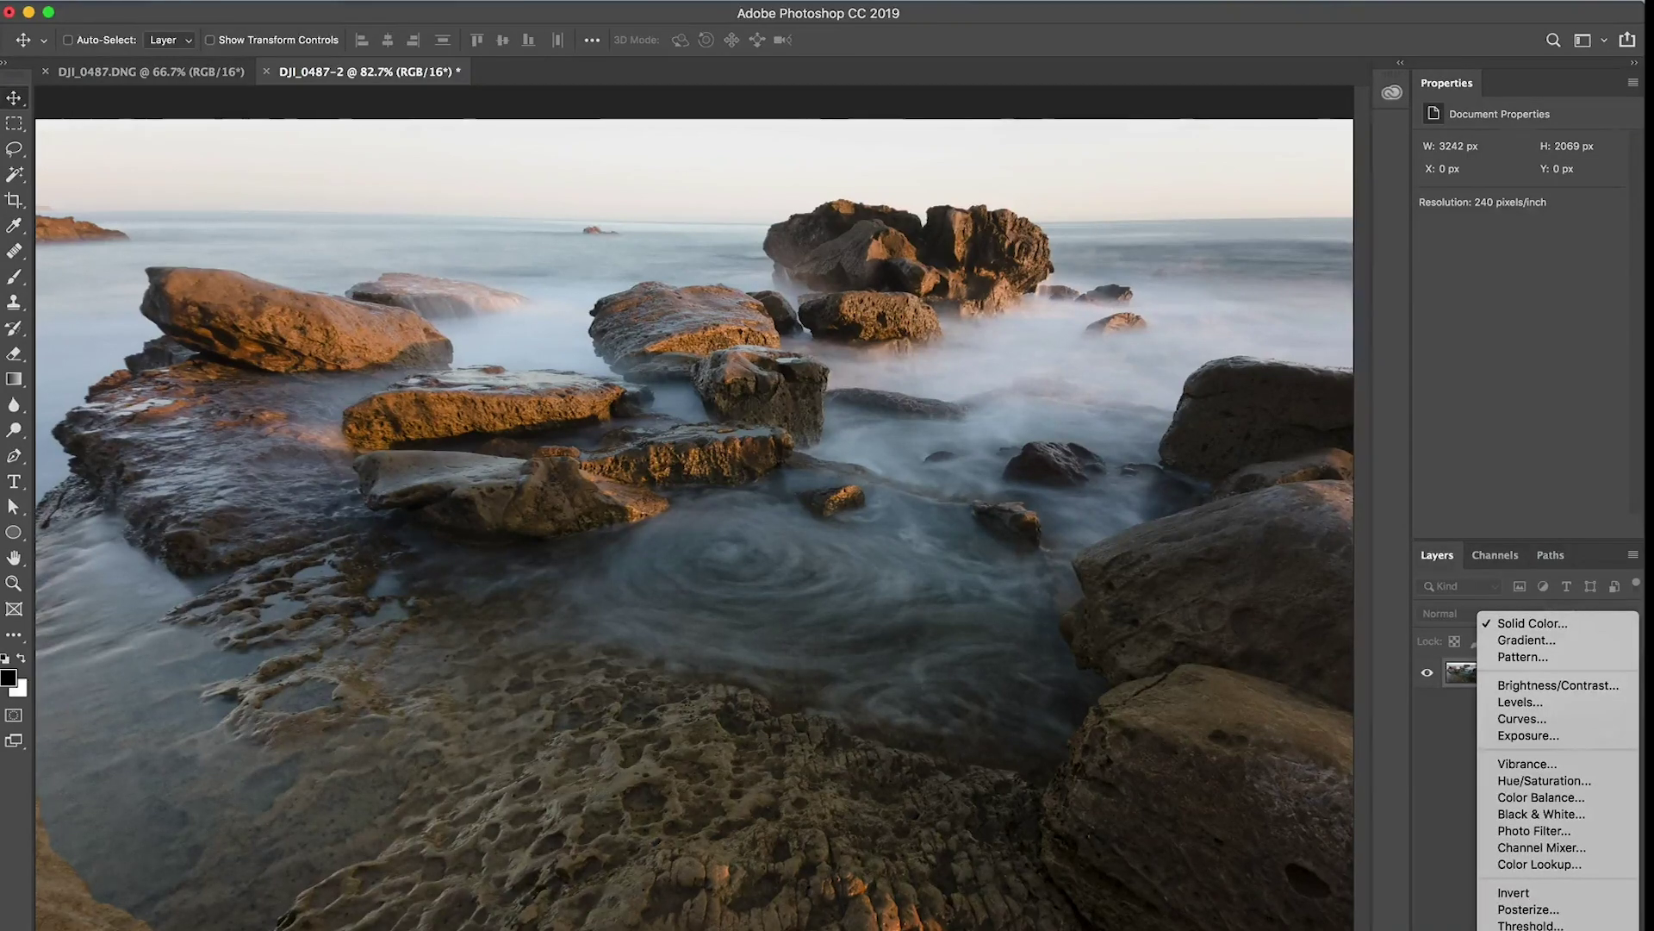
Step: Add a Black & White adjustment layer and set its Blues value to 39
{"action": "left_click", "coordinate": [1548, 817]}
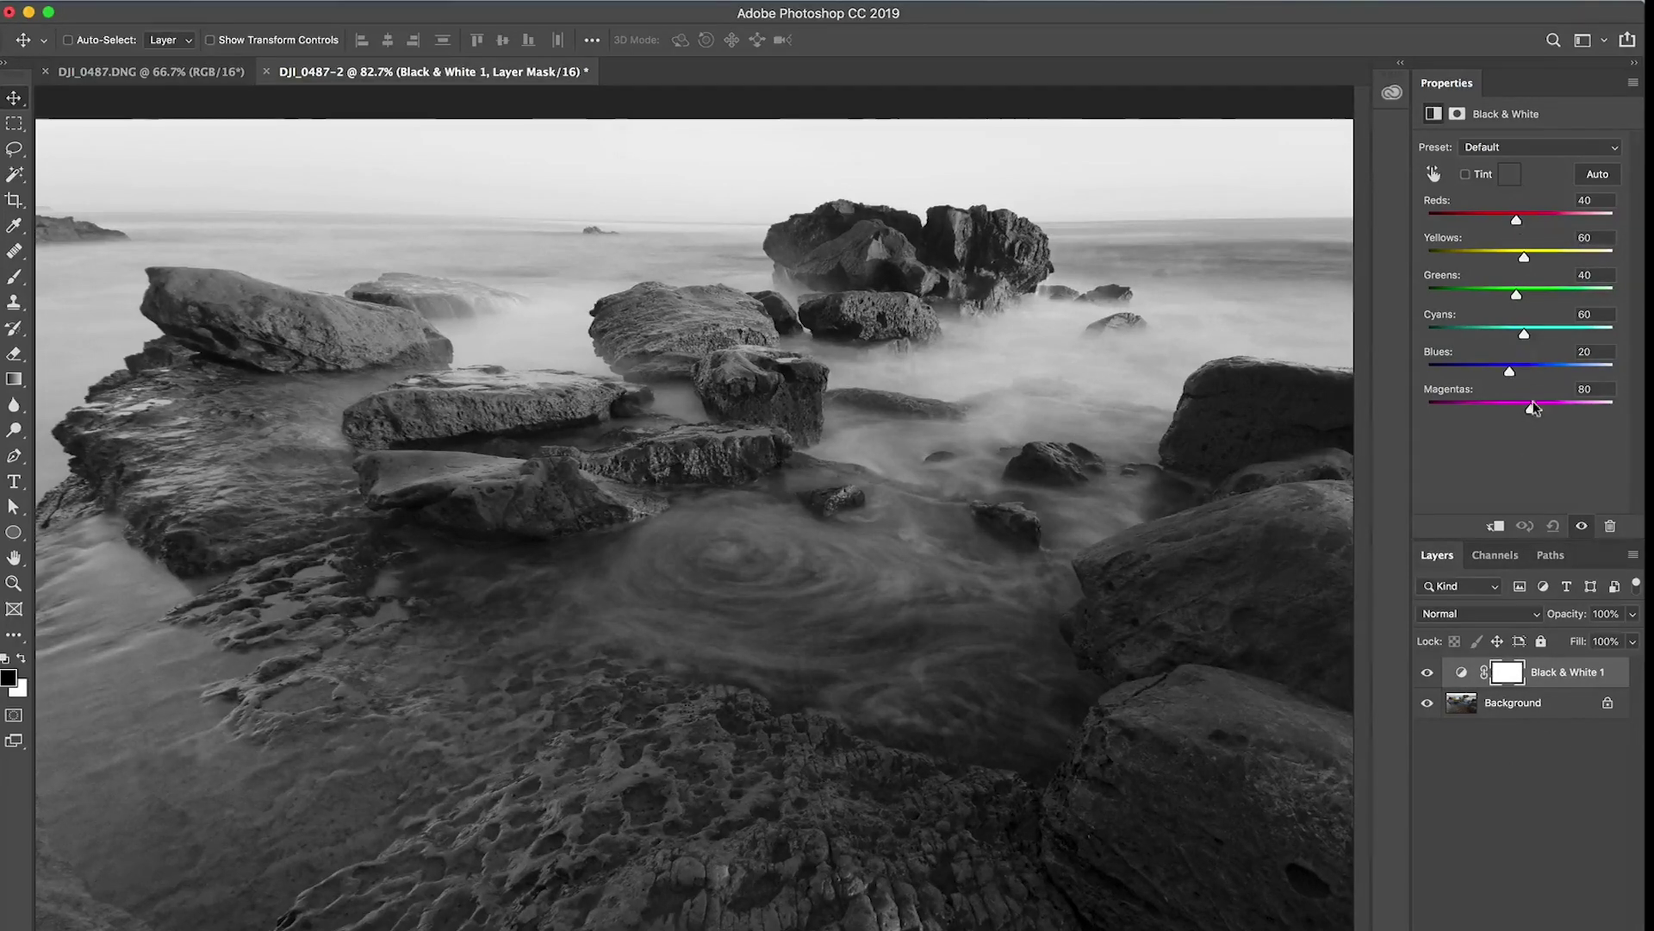
{"action": "mouse_move", "coordinate": [1510, 373]}
{"action": "left_mouse_down"}
{"action": "mouse_move", "coordinate": [1486, 373]}
{"action": "mouse_move", "coordinate": [1543, 372]}
{"action": "mouse_move", "coordinate": [1434, 372]}
{"action": "mouse_move", "coordinate": [1516, 372]}
{"action": "left_mouse_up"}
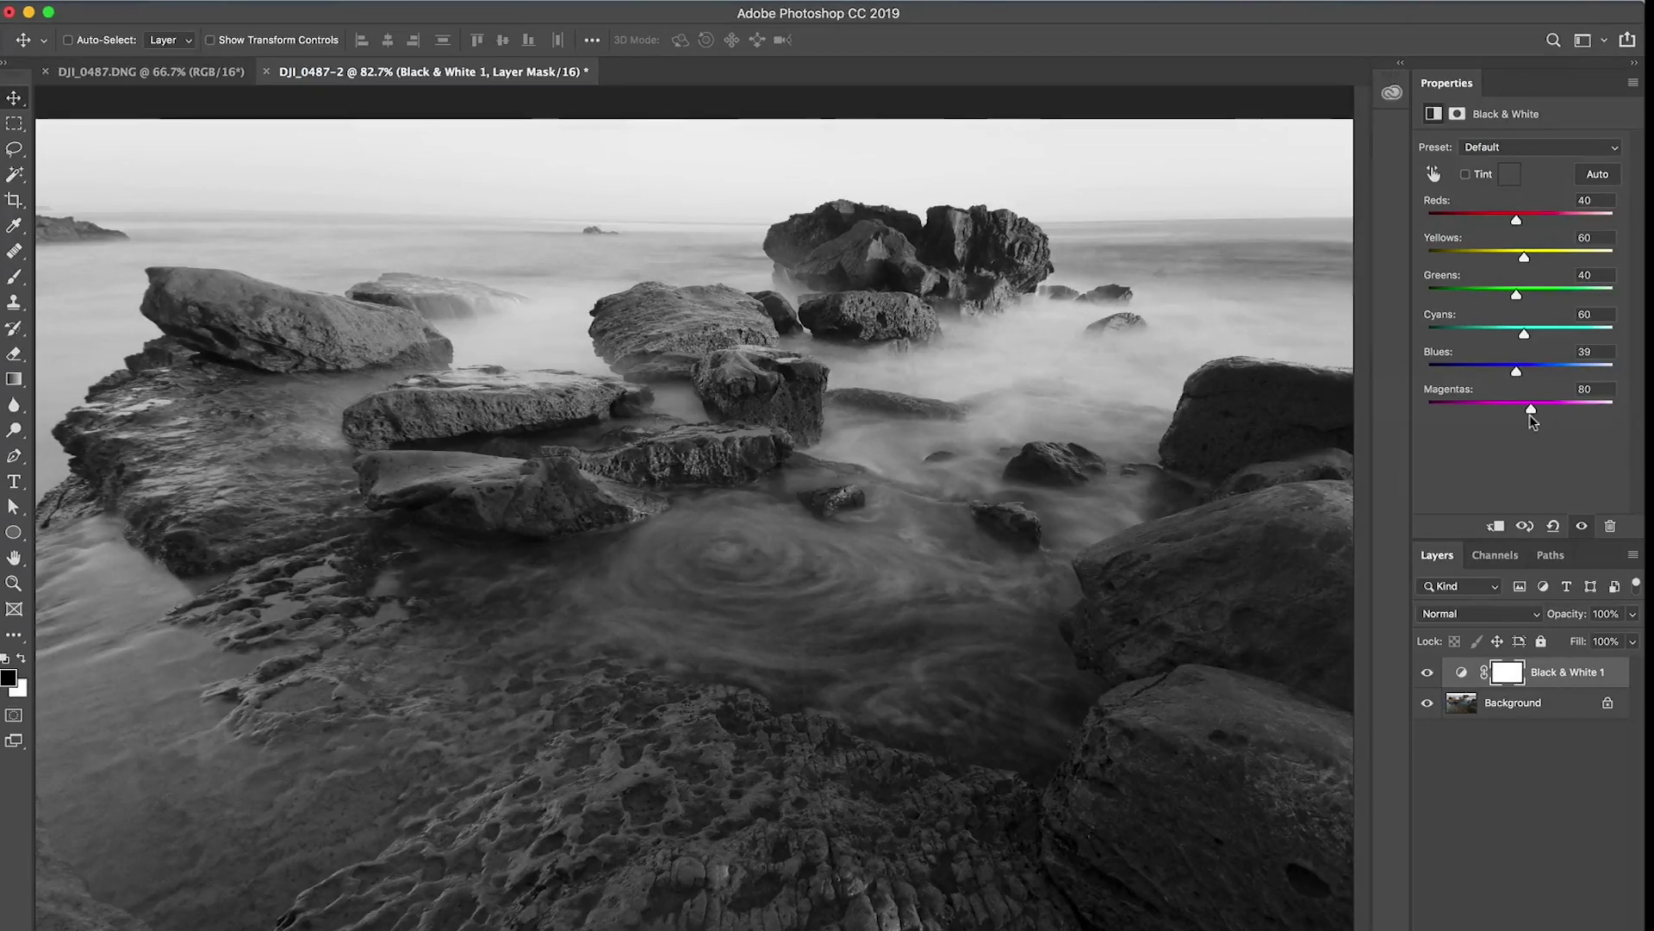
Step: Set the Black & White 1 layer's blend mode to Luminosity to restore the seascape's colour
{"action": "left_click", "coordinate": [1566, 681]}
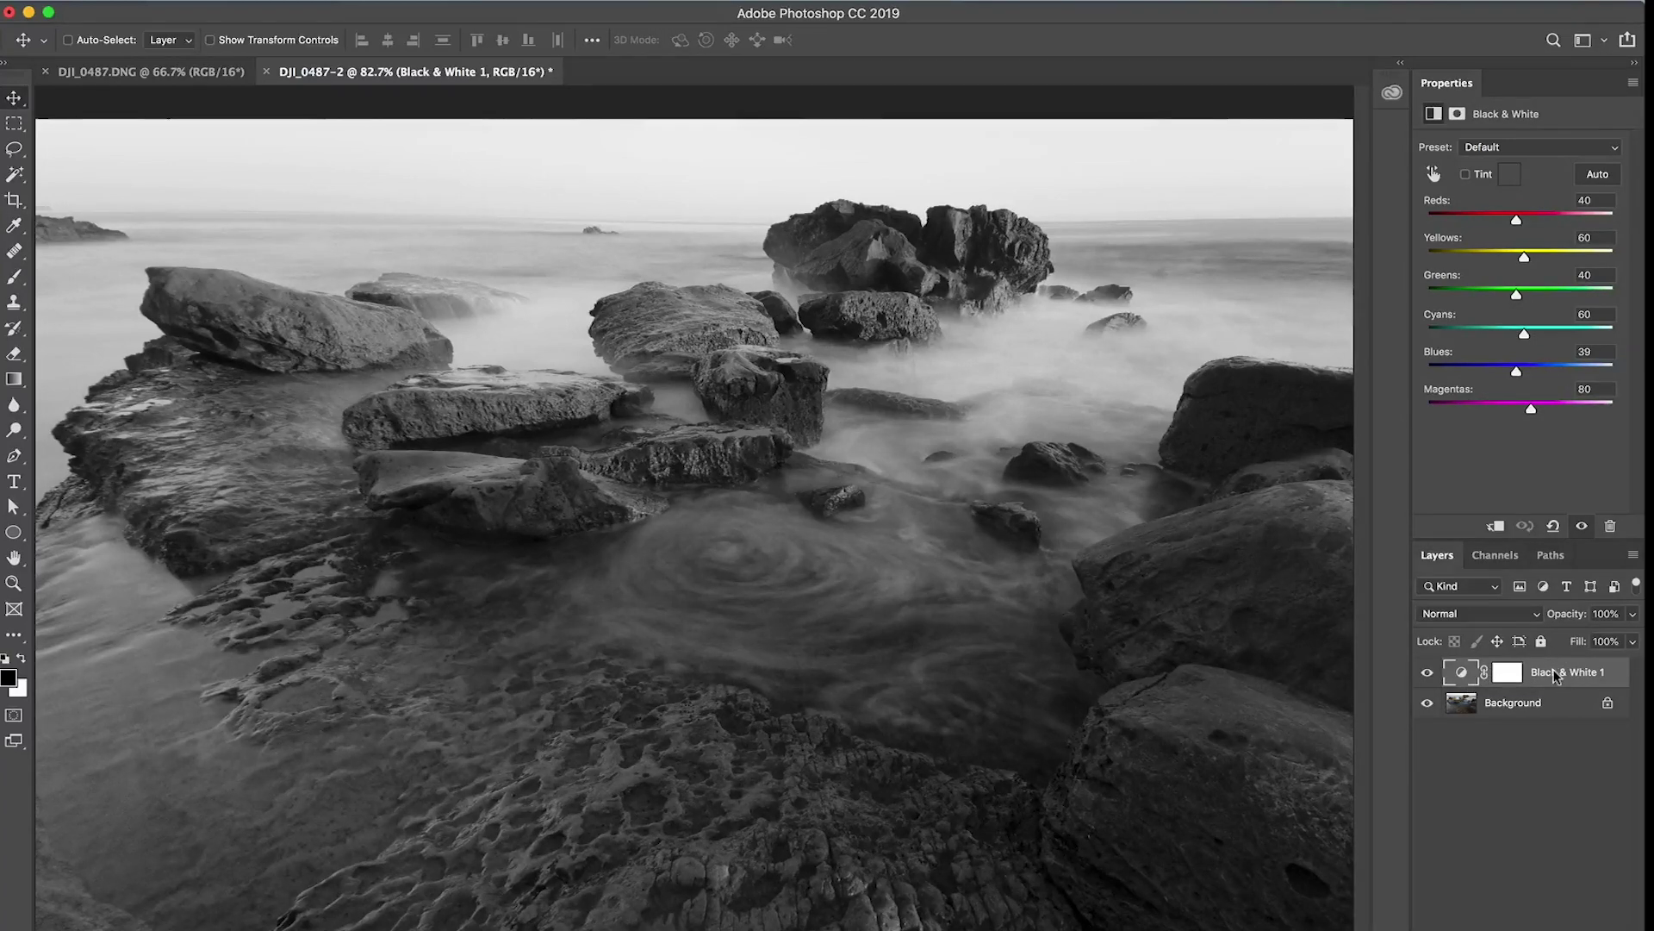
{"action": "left_click", "coordinate": [1493, 616]}
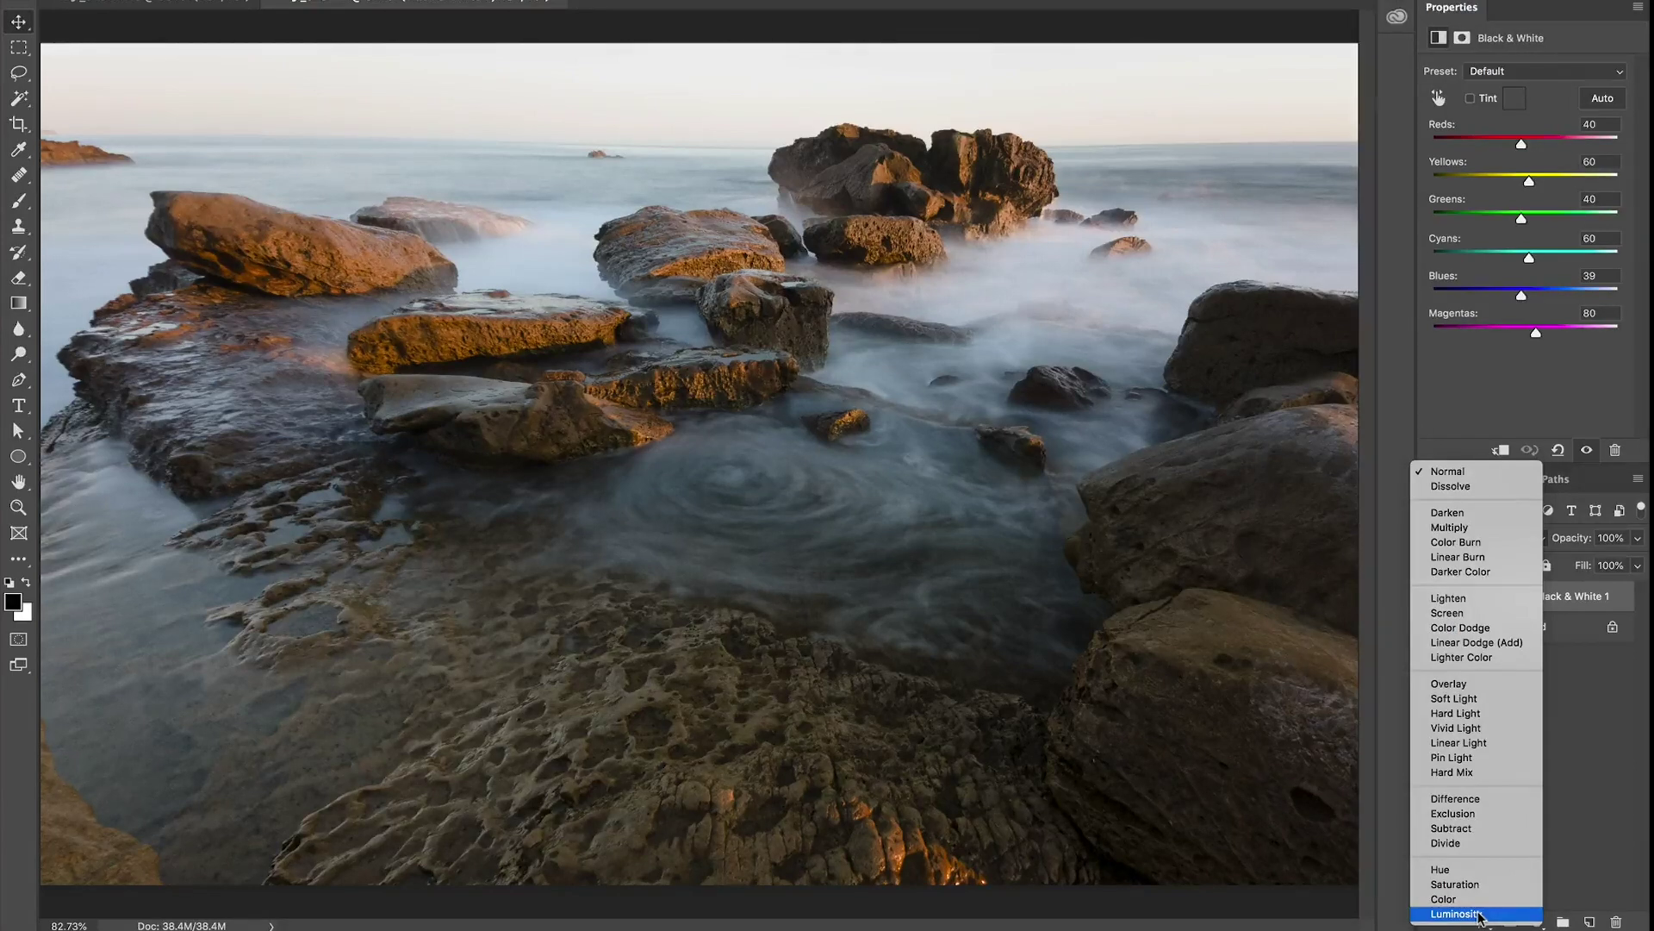
{"action": "left_click", "coordinate": [1478, 915]}
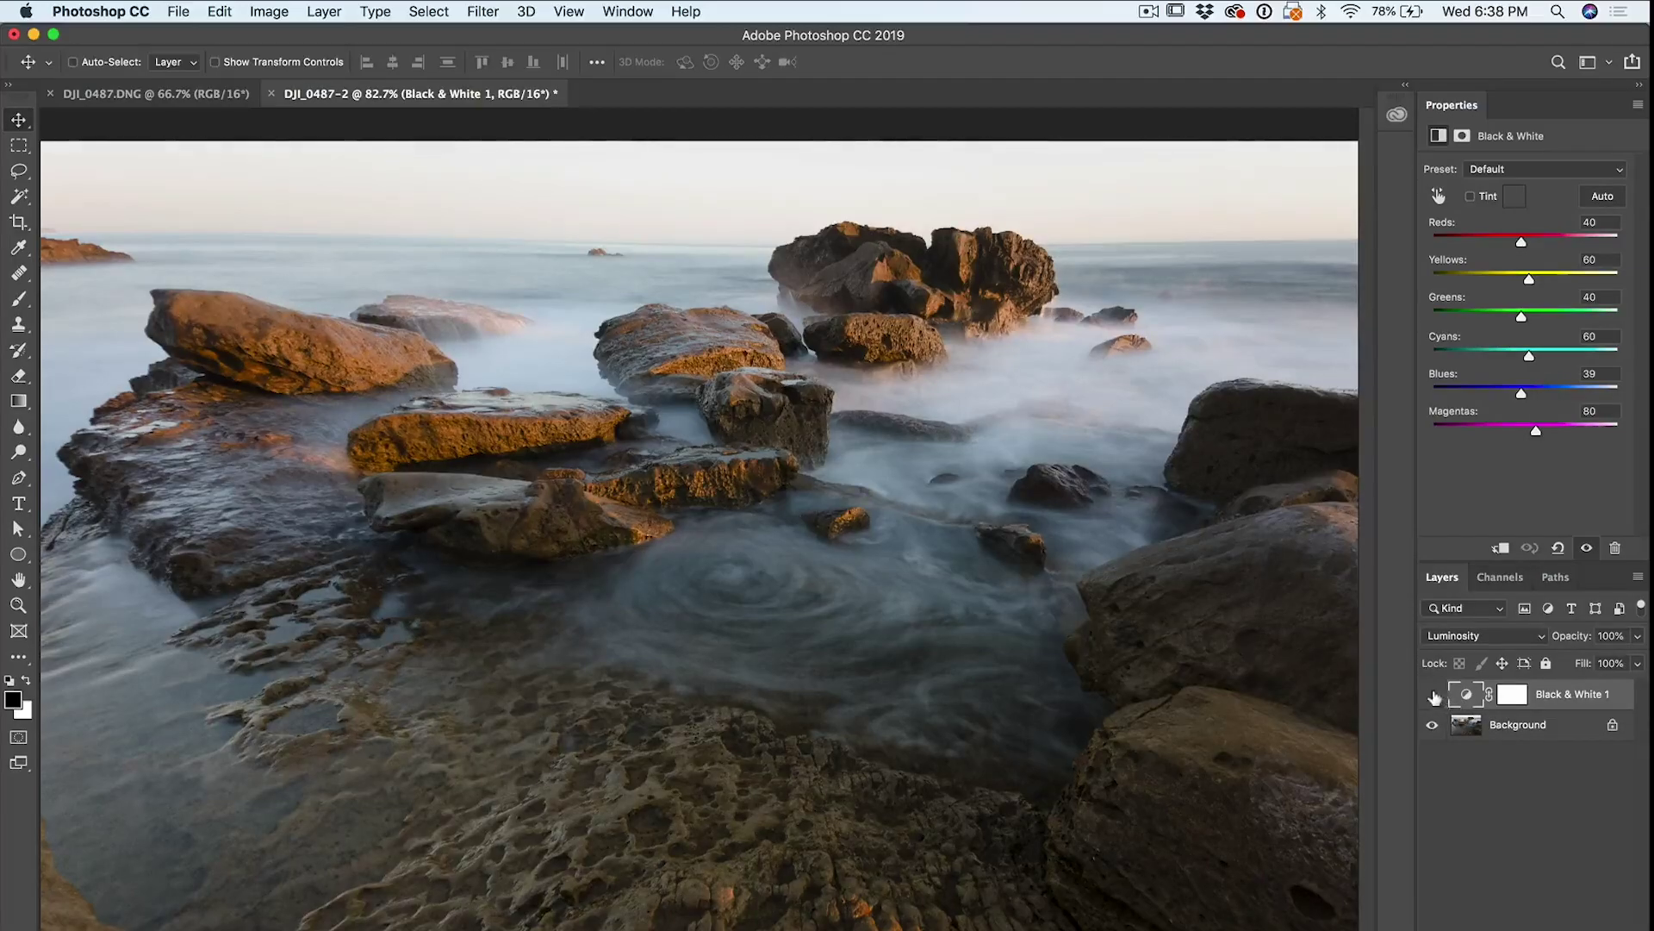
{"action": "left_click", "coordinate": [1437, 697]}
Step: Auto-set the mix (Reds 21, Yellows 53, Blues 23), compare, then push Reds to 103
{"action": "left_click", "coordinate": [1434, 697]}
{"action": "left_click", "coordinate": [1599, 200]}
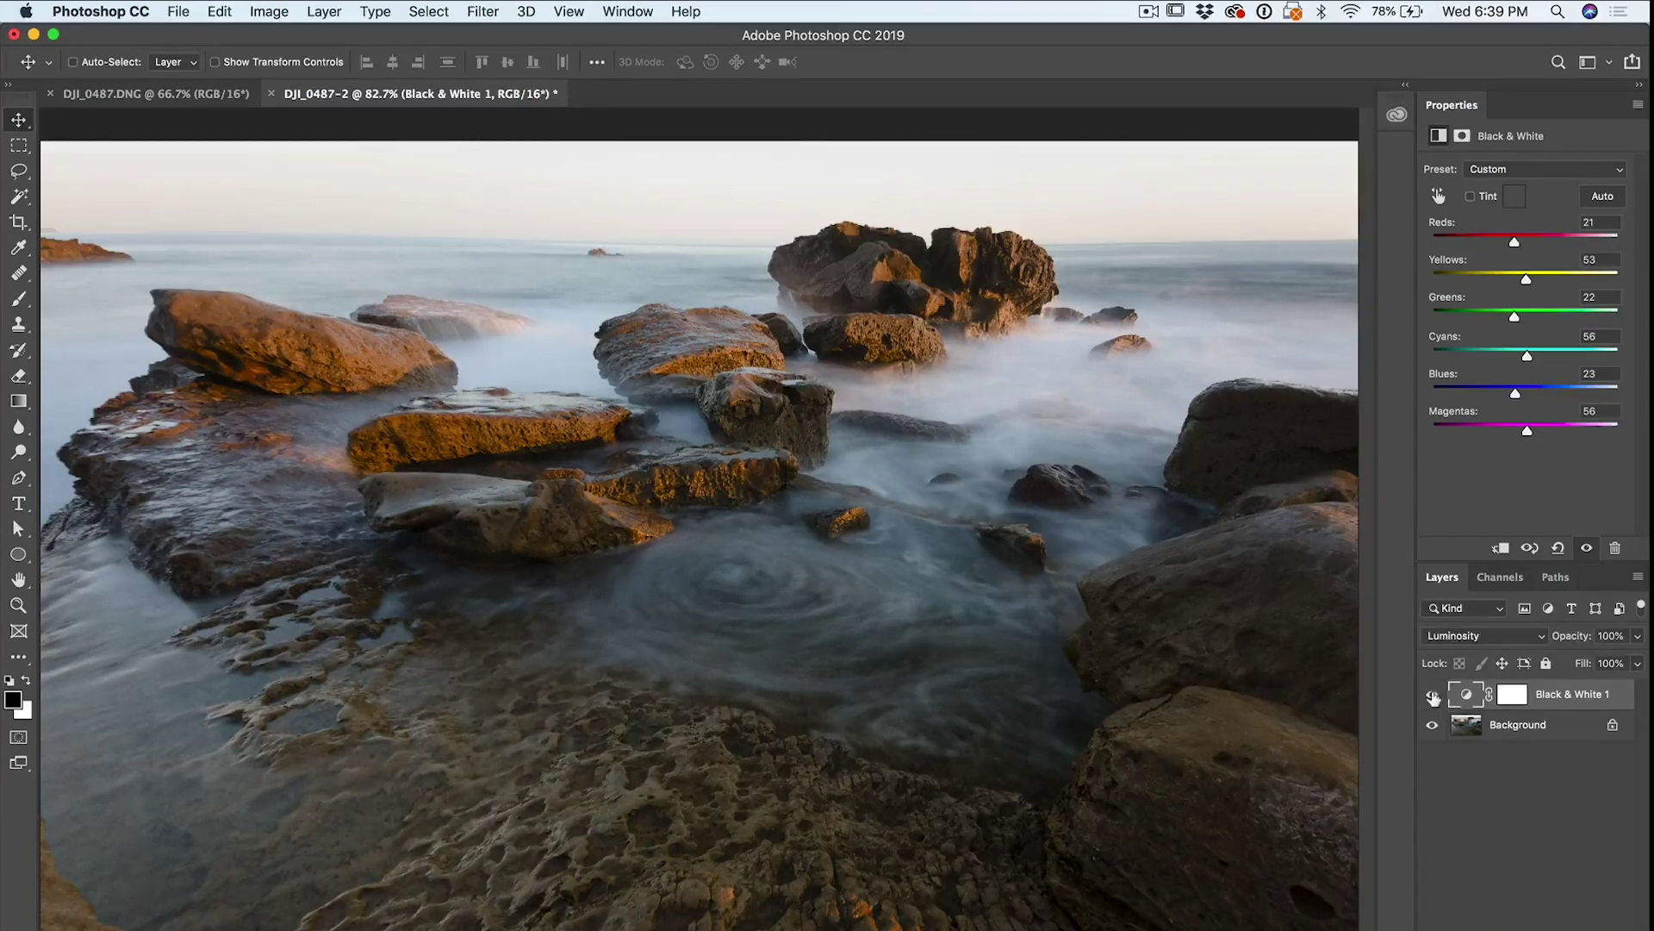
{"action": "left_click", "coordinate": [1433, 694]}
{"action": "left_click", "coordinate": [1432, 695]}
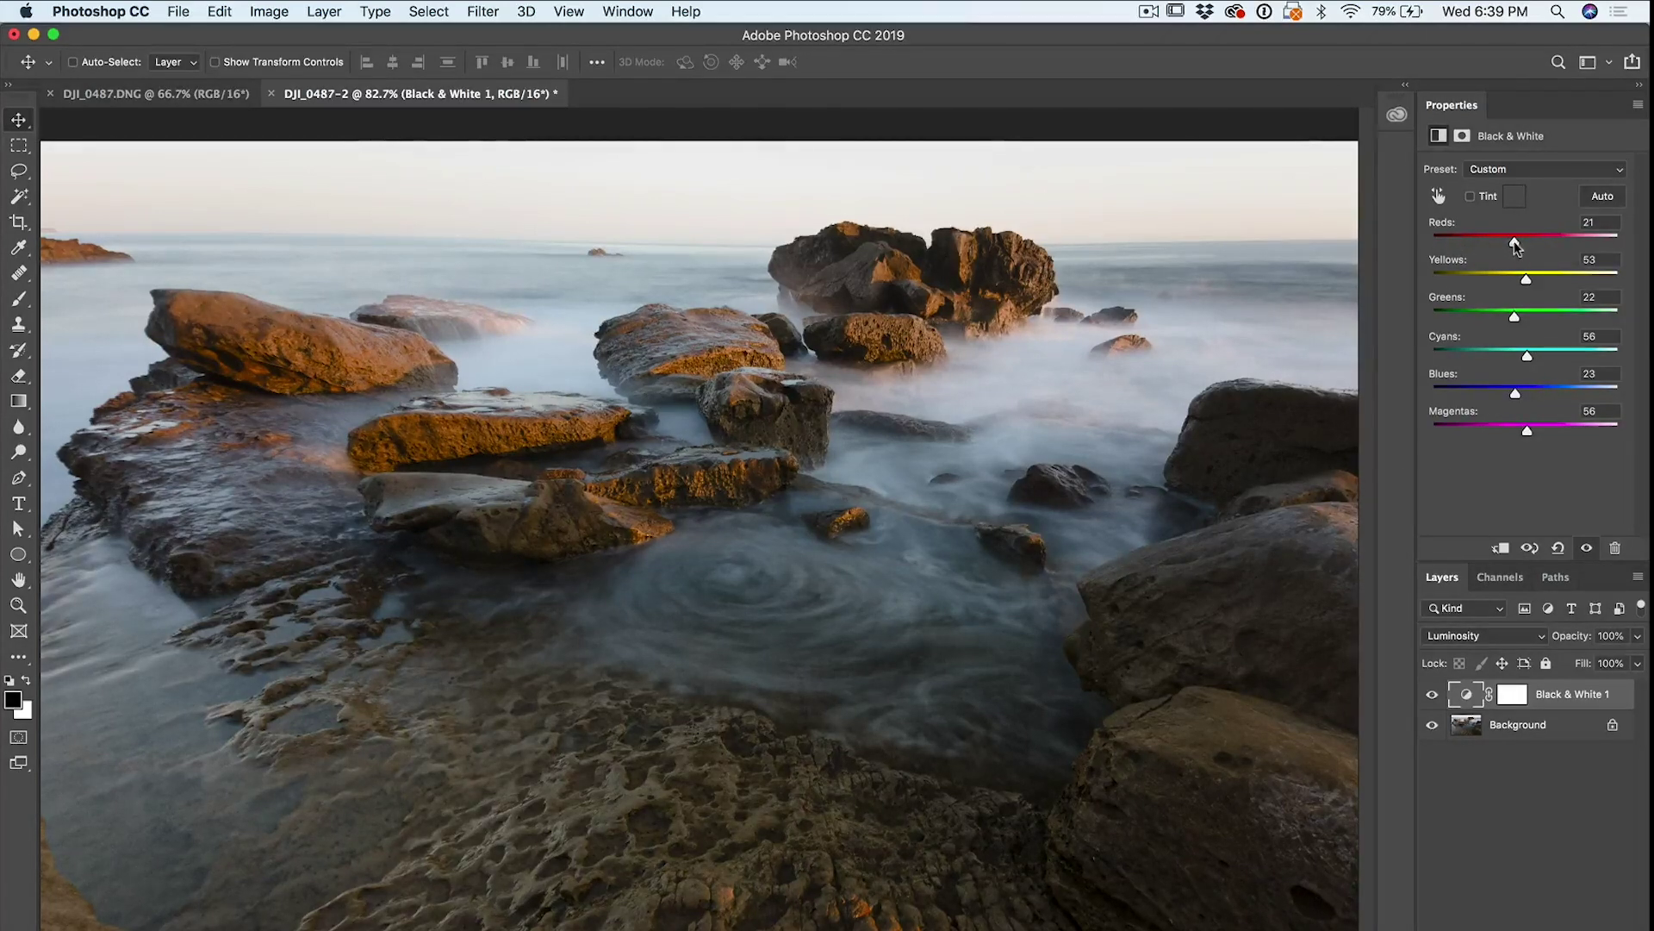
{"action": "mouse_move", "coordinate": [1515, 245]}
{"action": "left_mouse_down"}
{"action": "mouse_move", "coordinate": [1465, 245]}
{"action": "mouse_move", "coordinate": [1590, 245]}
{"action": "mouse_move", "coordinate": [1525, 246]}
{"action": "mouse_move", "coordinate": [1546, 244]}
{"action": "left_mouse_up"}
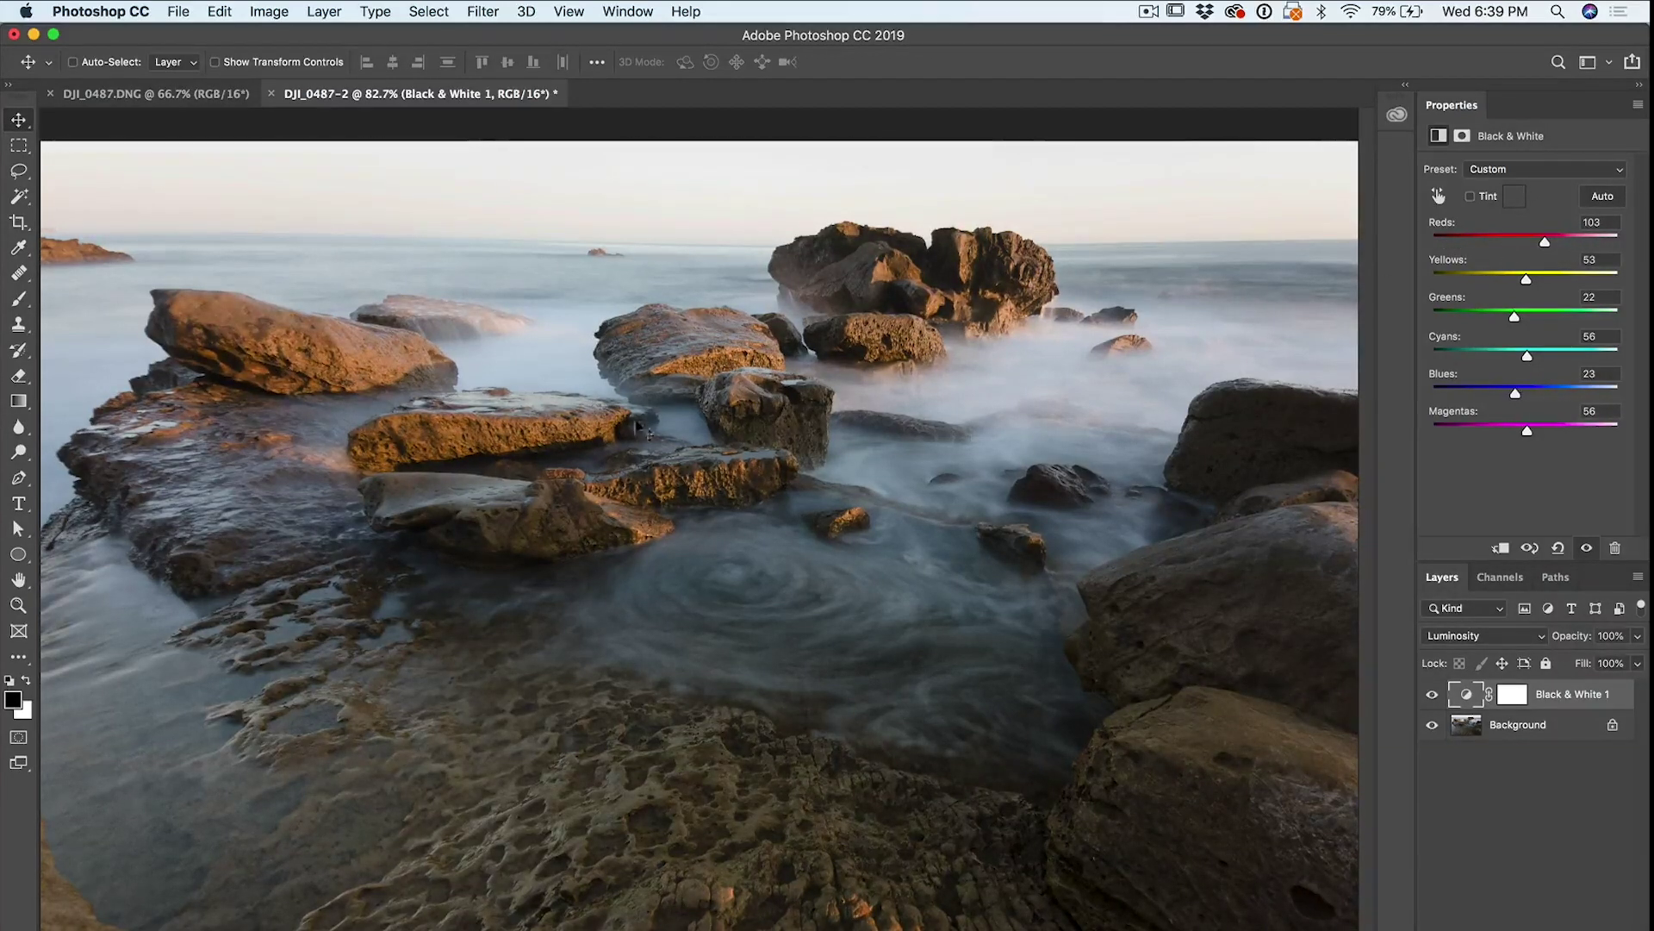
Step: Tune the Black & White mix to Reds 116, Yellows -3 and Cyans -74, comparing before and after
{"action": "mouse_move", "coordinate": [1549, 247]}
{"action": "left_mouse_down"}
{"action": "mouse_move", "coordinate": [1499, 253]}
{"action": "mouse_move", "coordinate": [1536, 249]}
{"action": "left_mouse_up"}
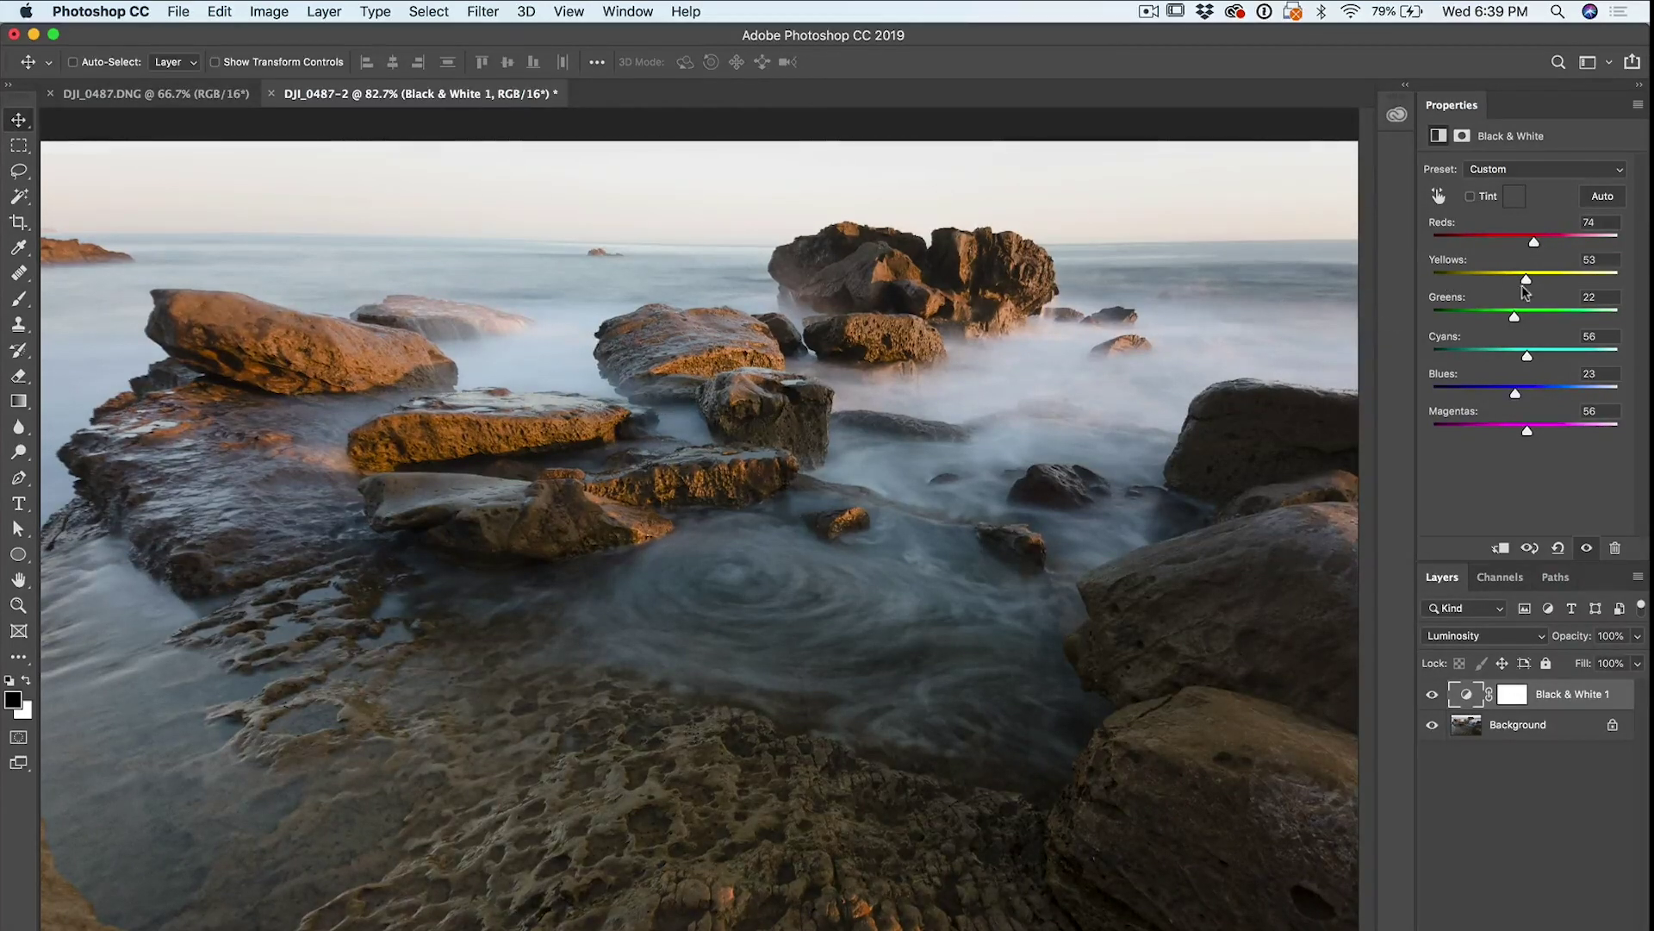
{"action": "mouse_move", "coordinate": [1528, 285]}
{"action": "left_mouse_down"}
{"action": "mouse_move", "coordinate": [1577, 285]}
{"action": "mouse_move", "coordinate": [1487, 286]}
{"action": "mouse_move", "coordinate": [1507, 285]}
{"action": "left_mouse_up"}
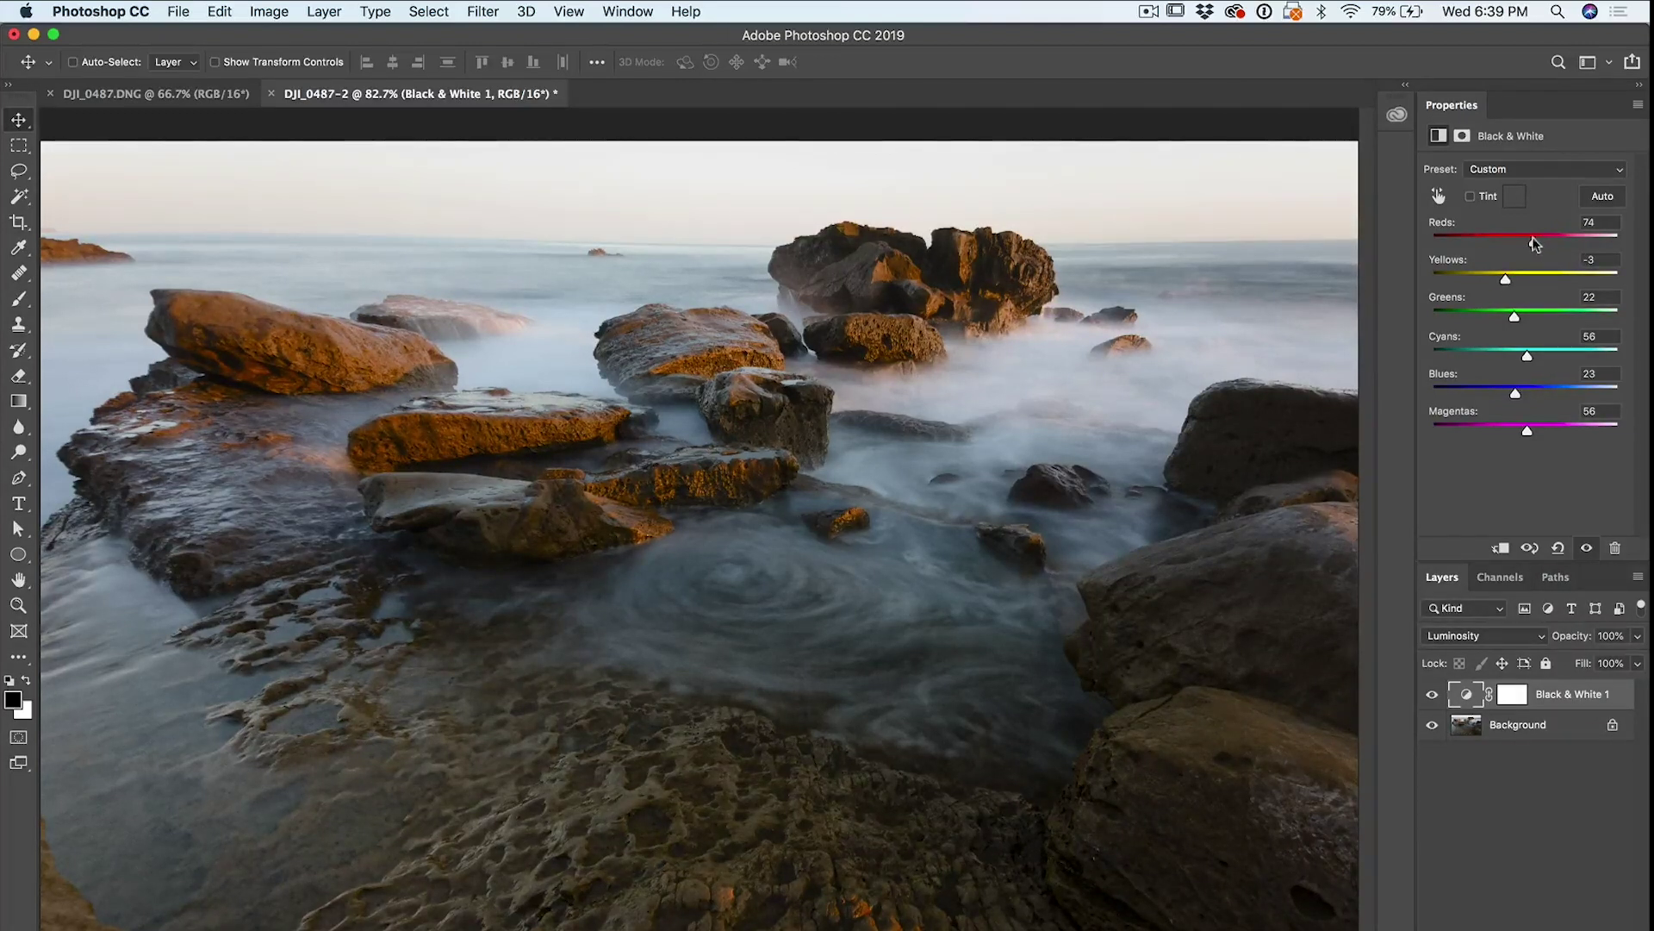
{"action": "left_click_drag", "start_coordinate": [1535, 245], "coordinate": [1556, 245]}
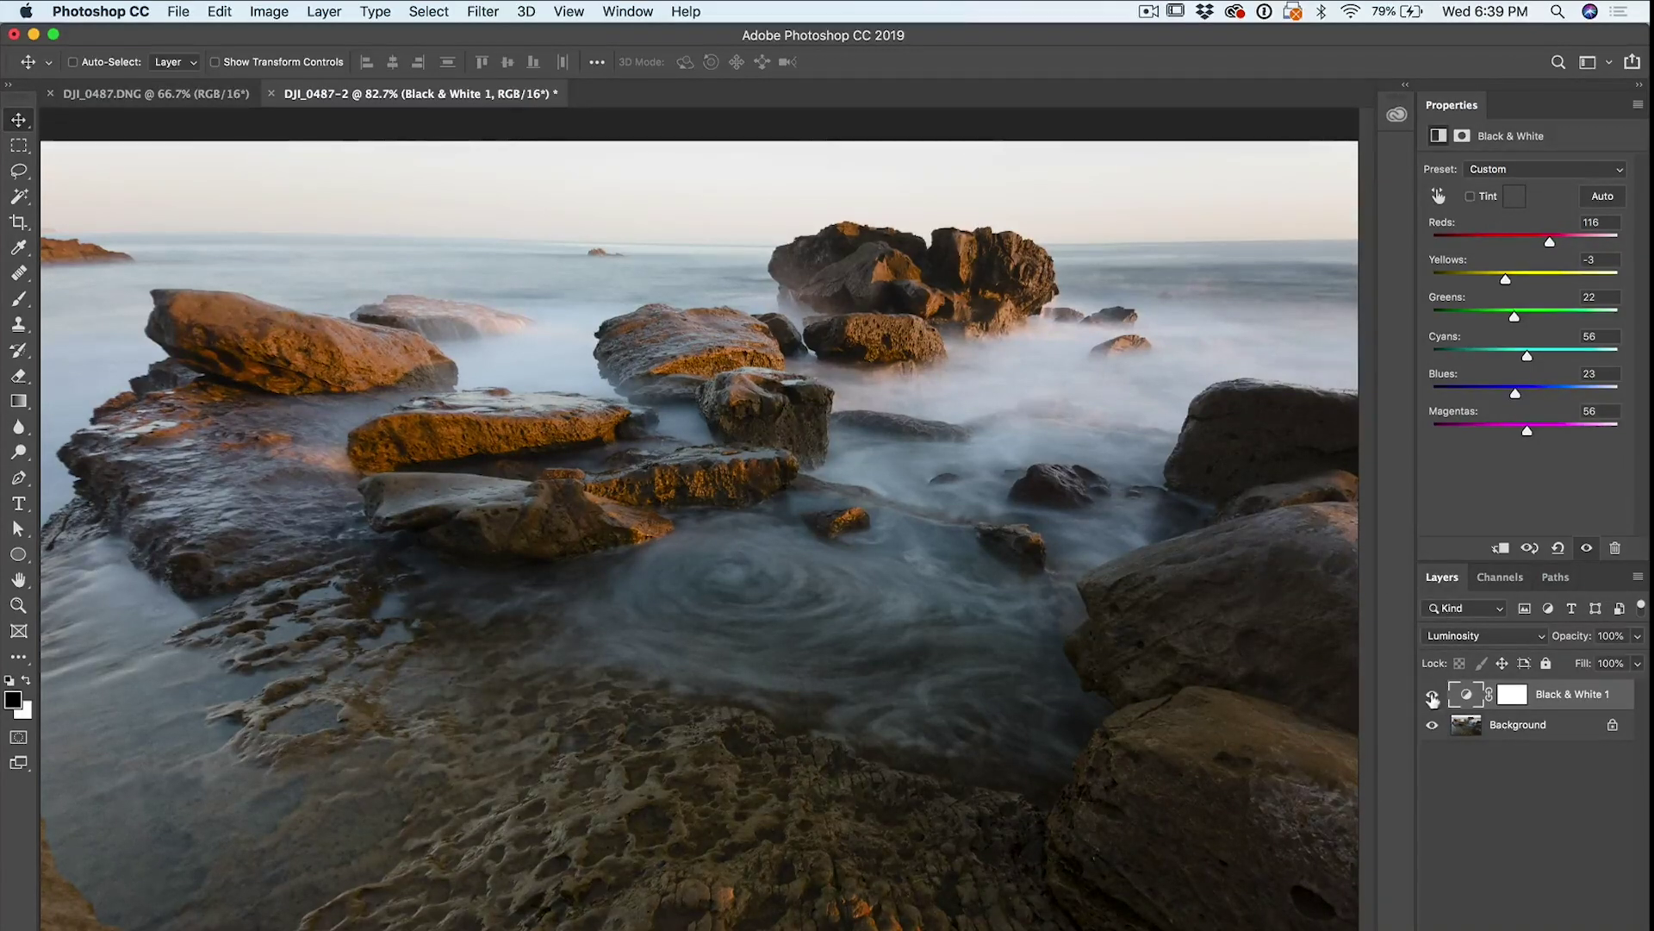
{"action": "left_click", "coordinate": [1433, 695]}
{"action": "left_click", "coordinate": [1433, 695]}
{"action": "left_click_drag", "start_coordinate": [1514, 363], "coordinate": [1478, 360]}
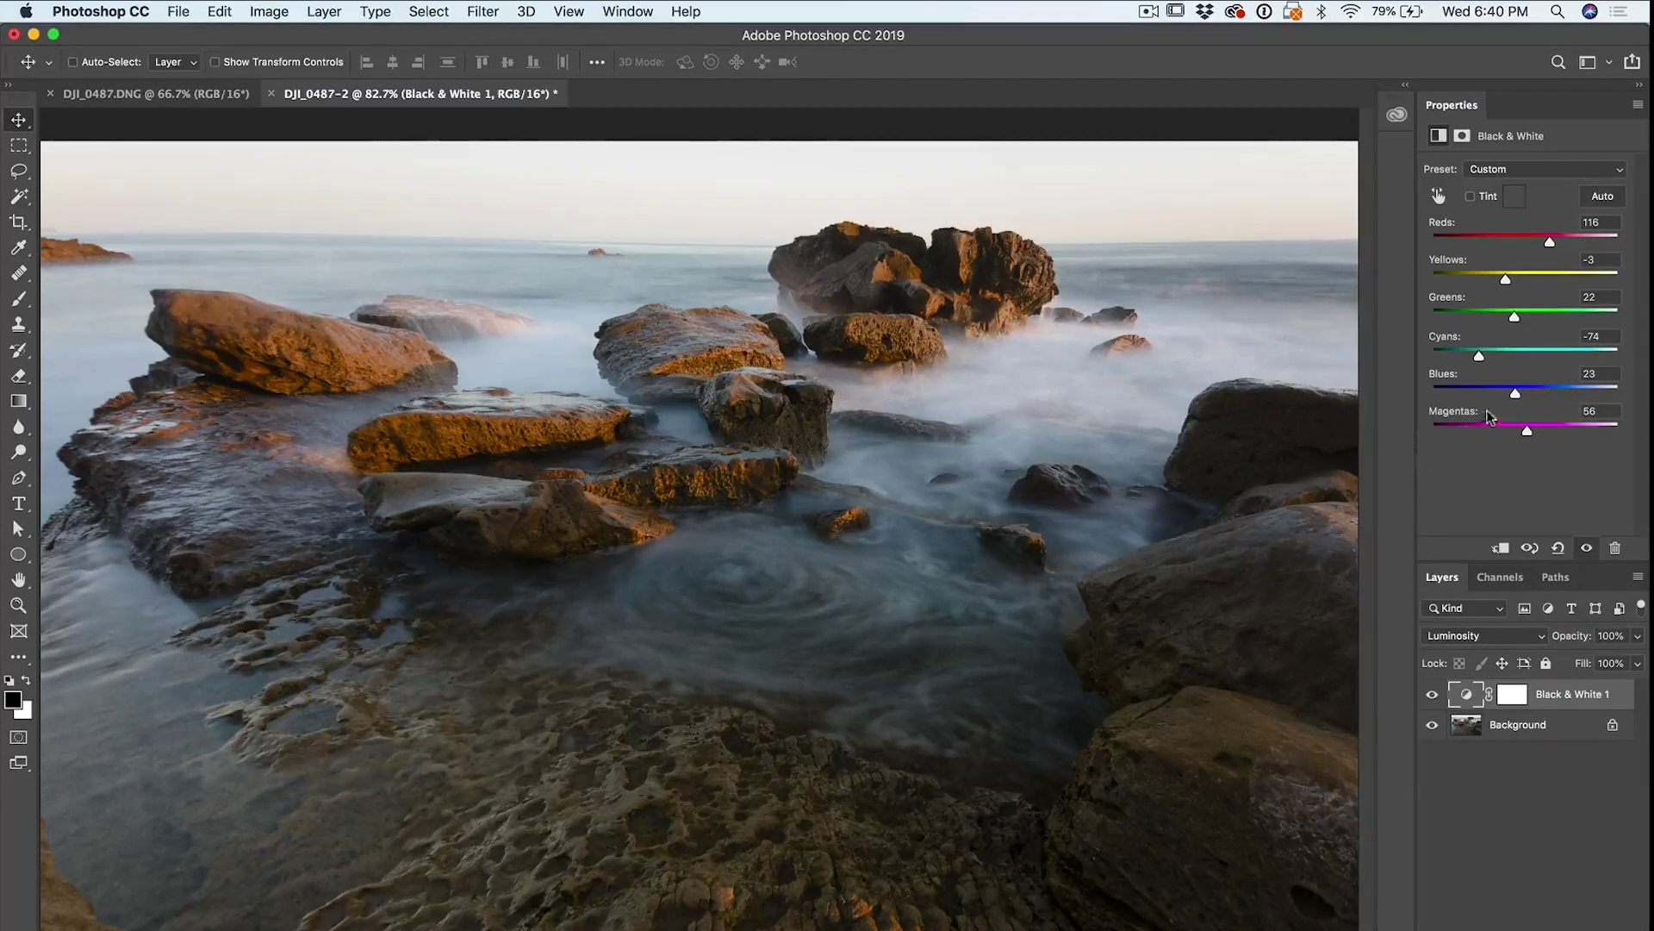
Step: Set Blues to 21 and Magentas to -50, comparing the seascape with and without the adjustment
{"action": "mouse_move", "coordinate": [1515, 394]}
{"action": "left_mouse_down"}
{"action": "mouse_move", "coordinate": [1530, 393]}
{"action": "mouse_move", "coordinate": [1455, 391]}
{"action": "mouse_move", "coordinate": [1491, 389]}
{"action": "left_mouse_up"}
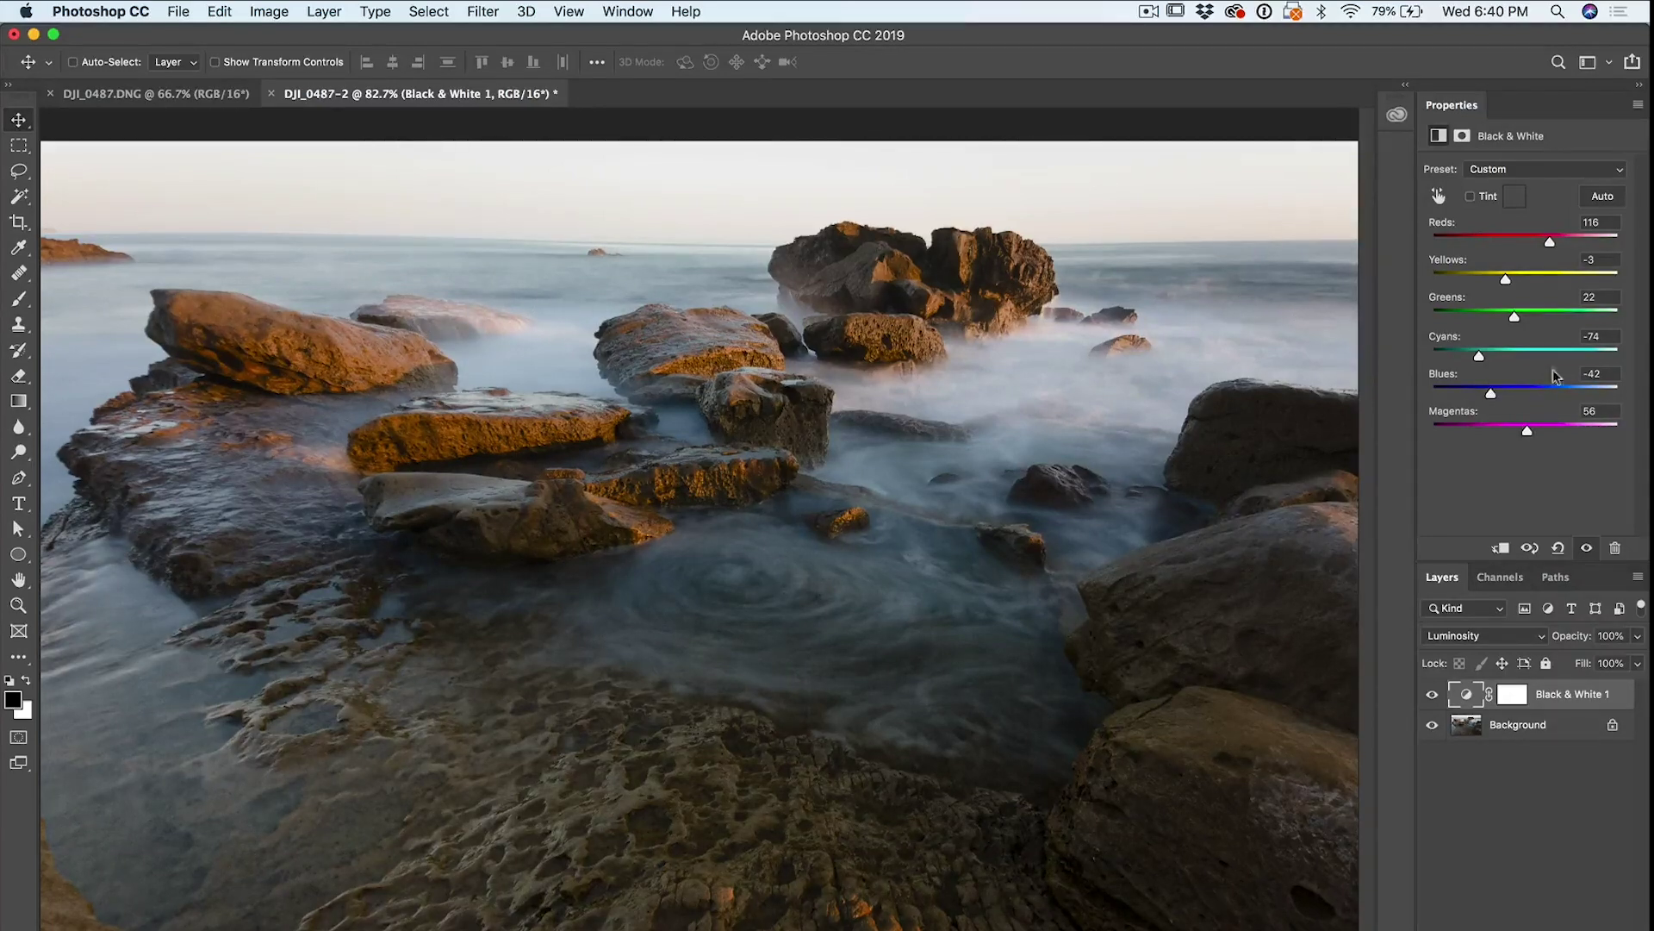
{"action": "left_click_drag", "start_coordinate": [1490, 395], "coordinate": [1504, 446]}
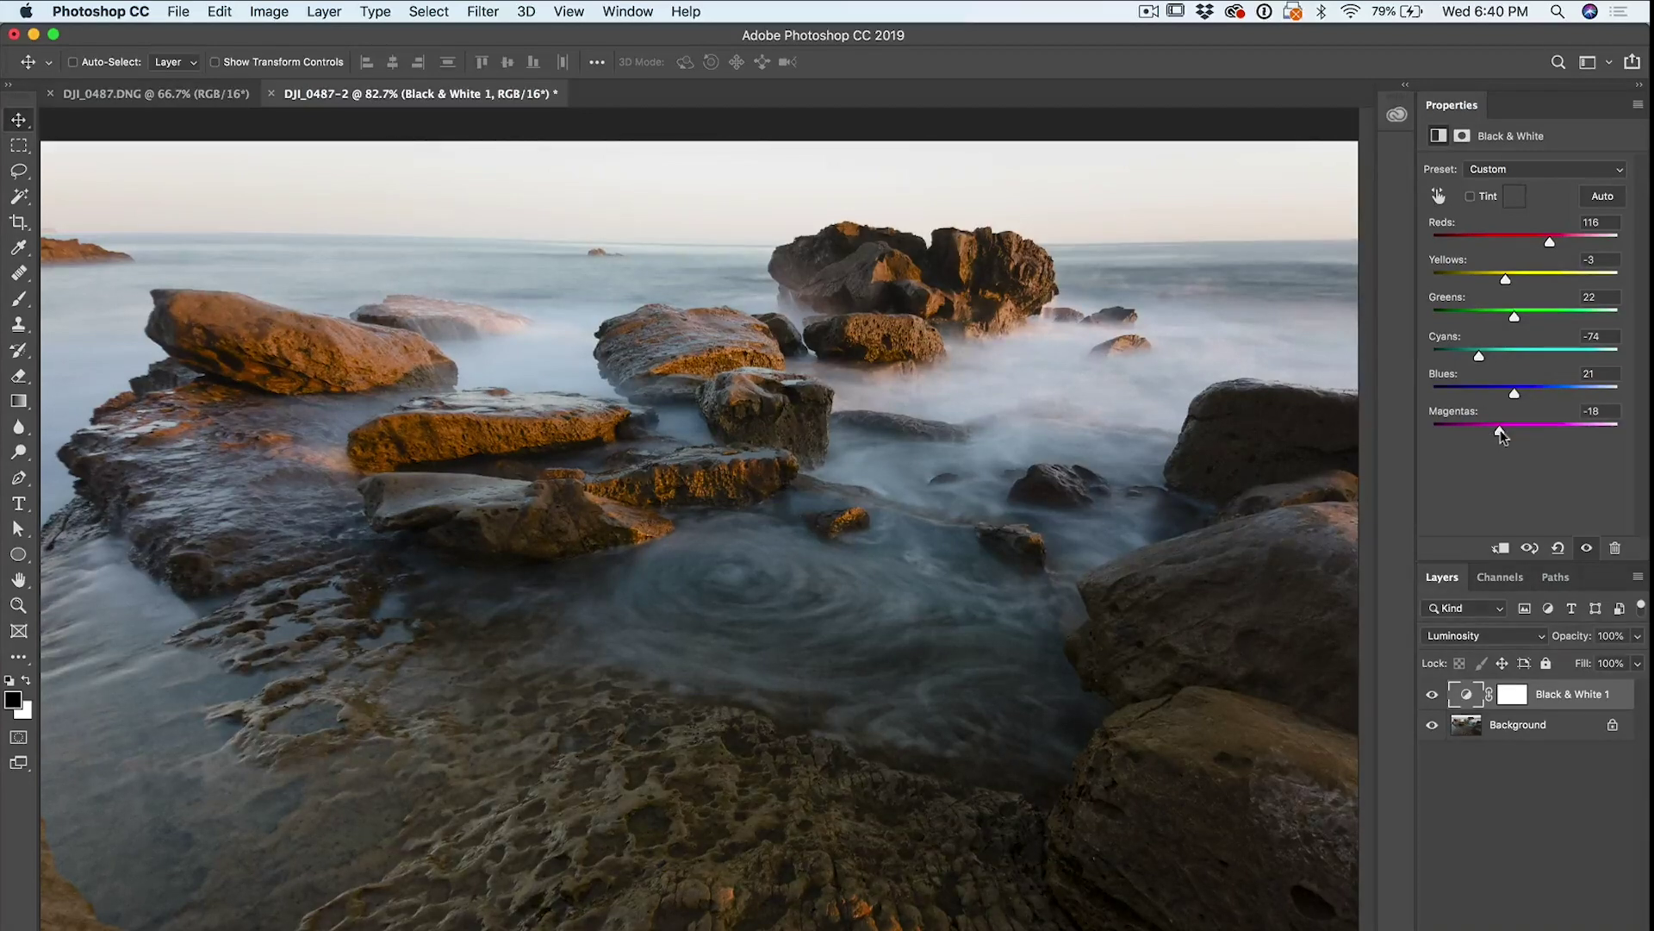
{"action": "left_click_drag", "start_coordinate": [1501, 431], "coordinate": [1485, 471]}
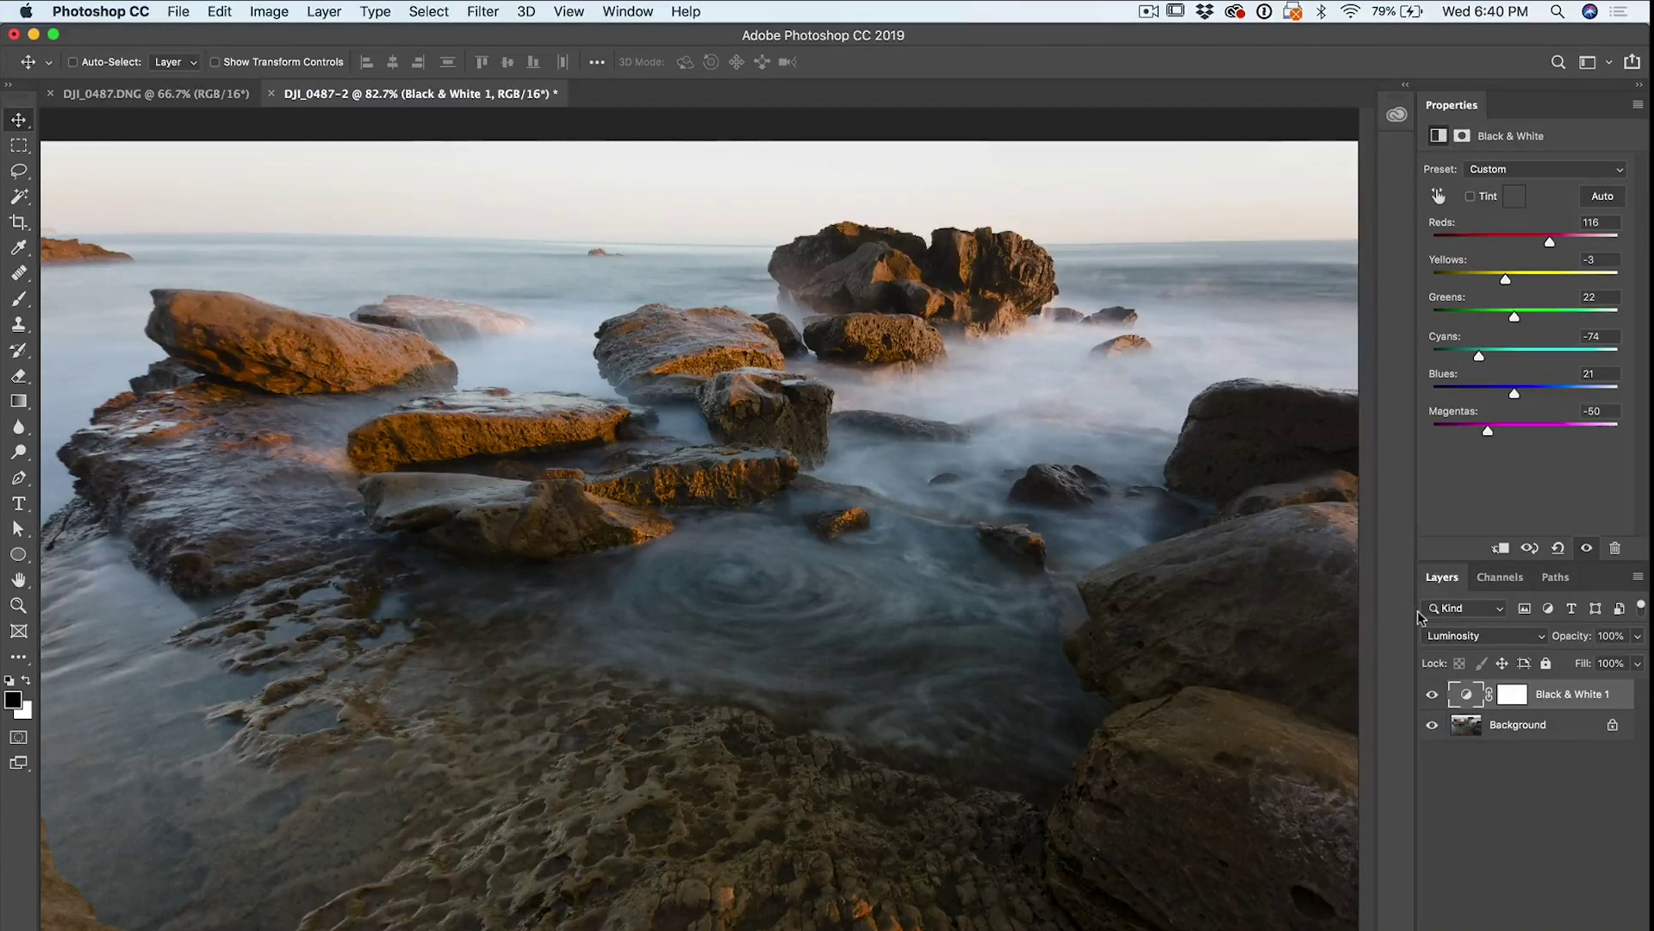
{"action": "left_click", "coordinate": [1433, 694]}
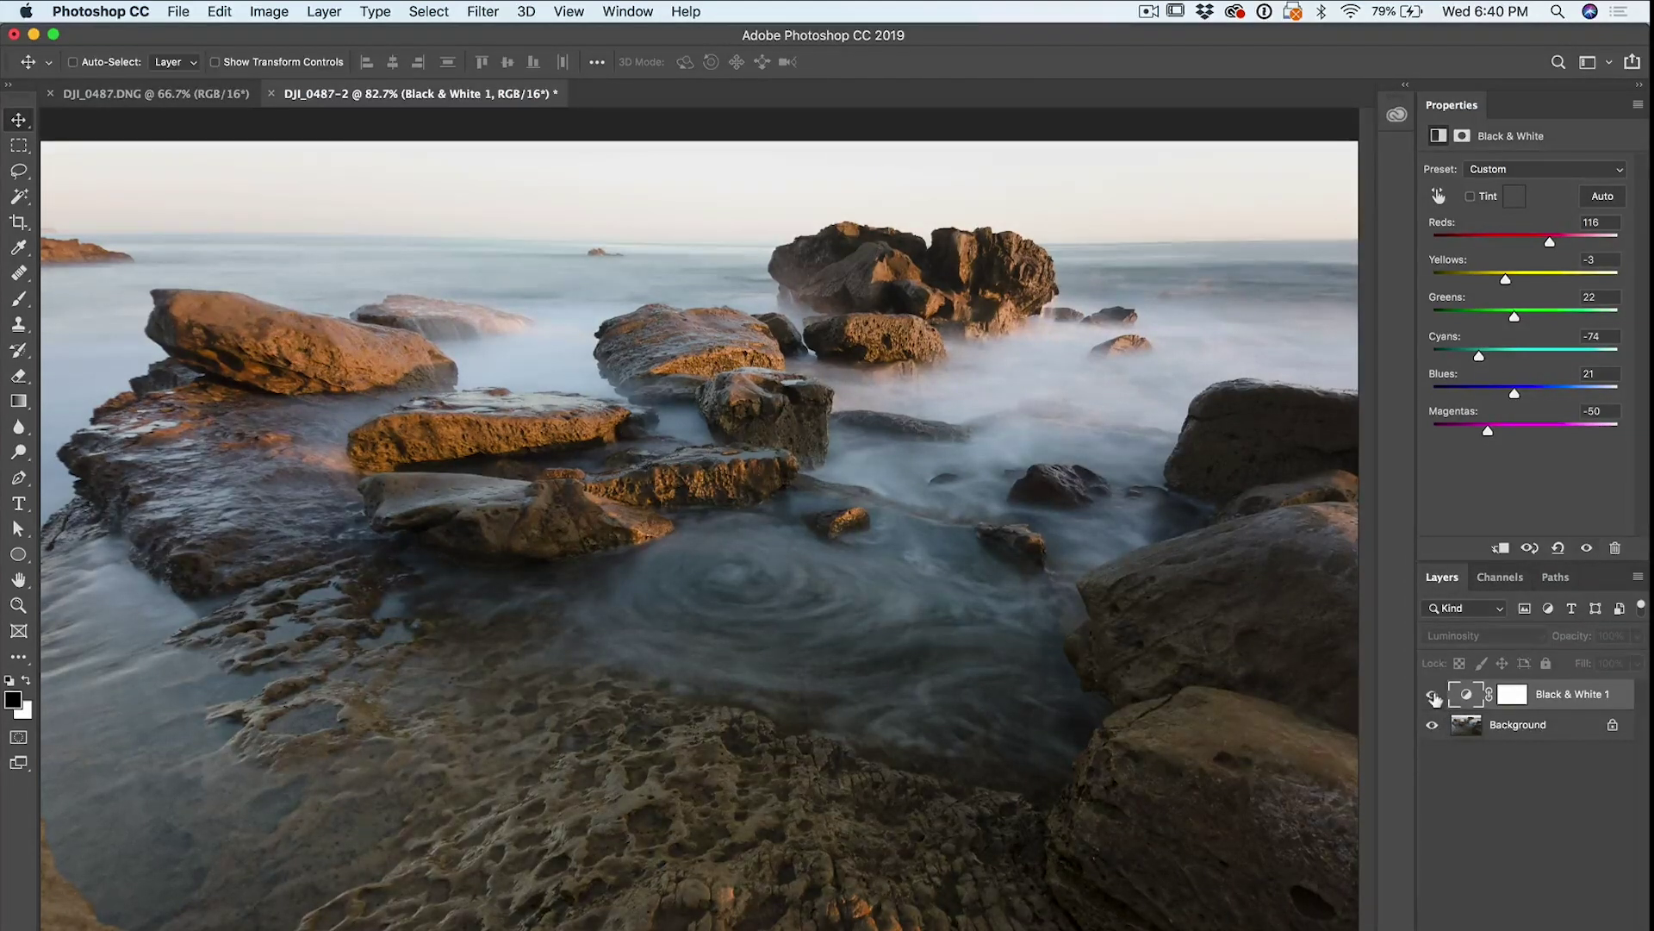
{"action": "left_click", "coordinate": [1432, 694]}
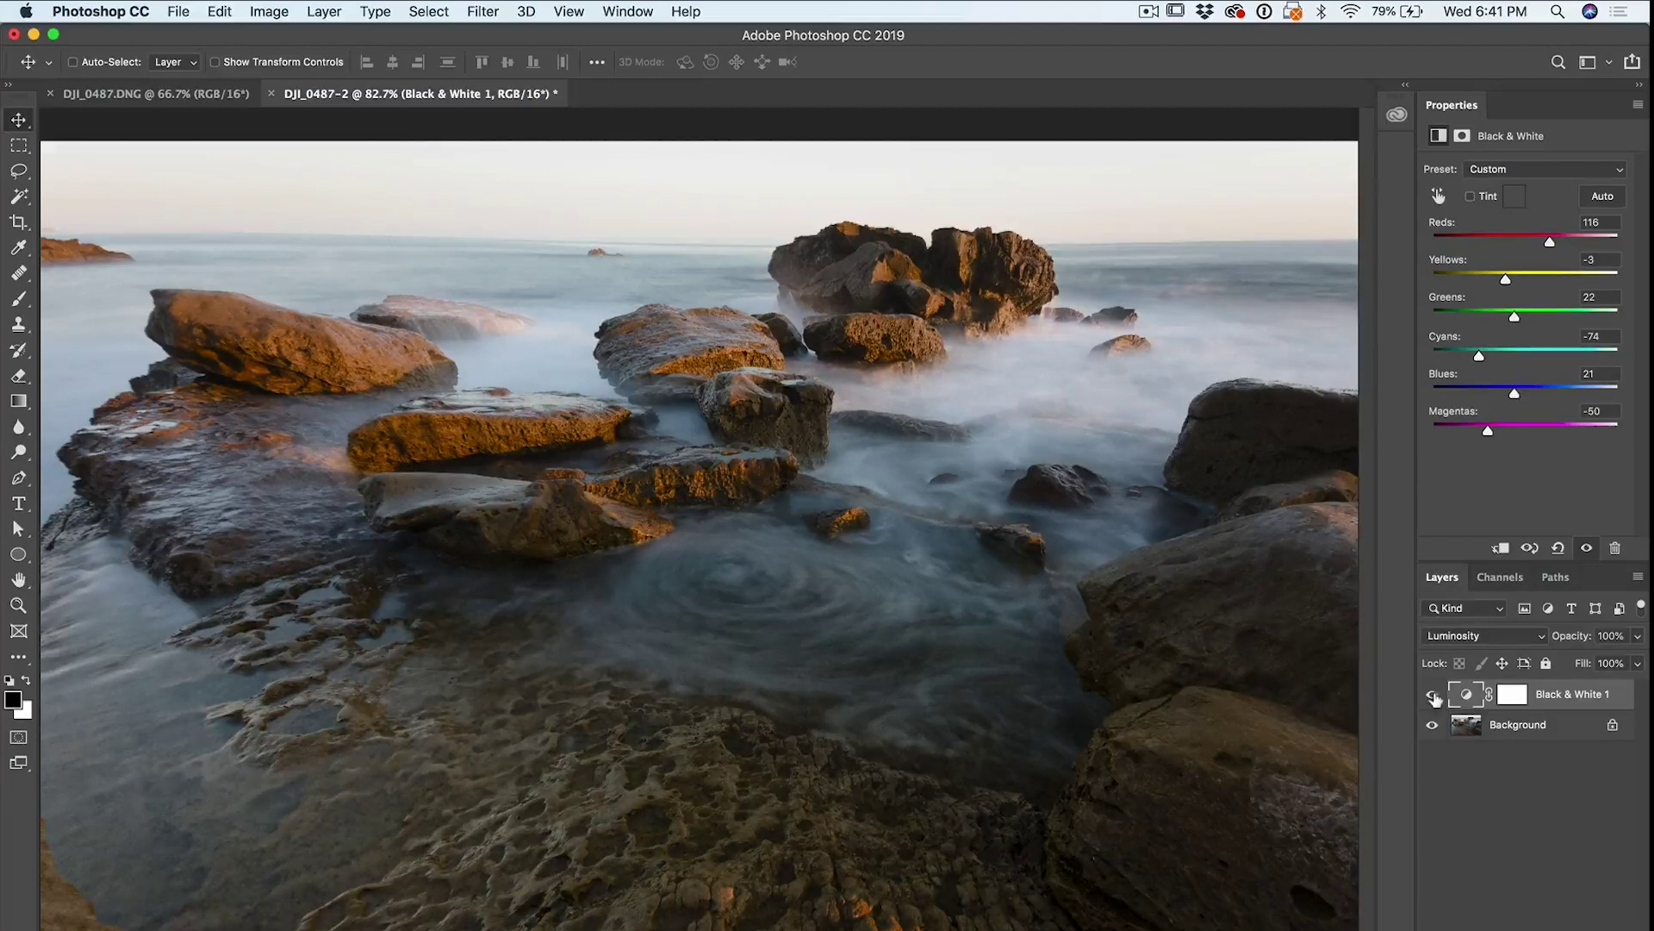
{"action": "left_click", "coordinate": [1439, 197]}
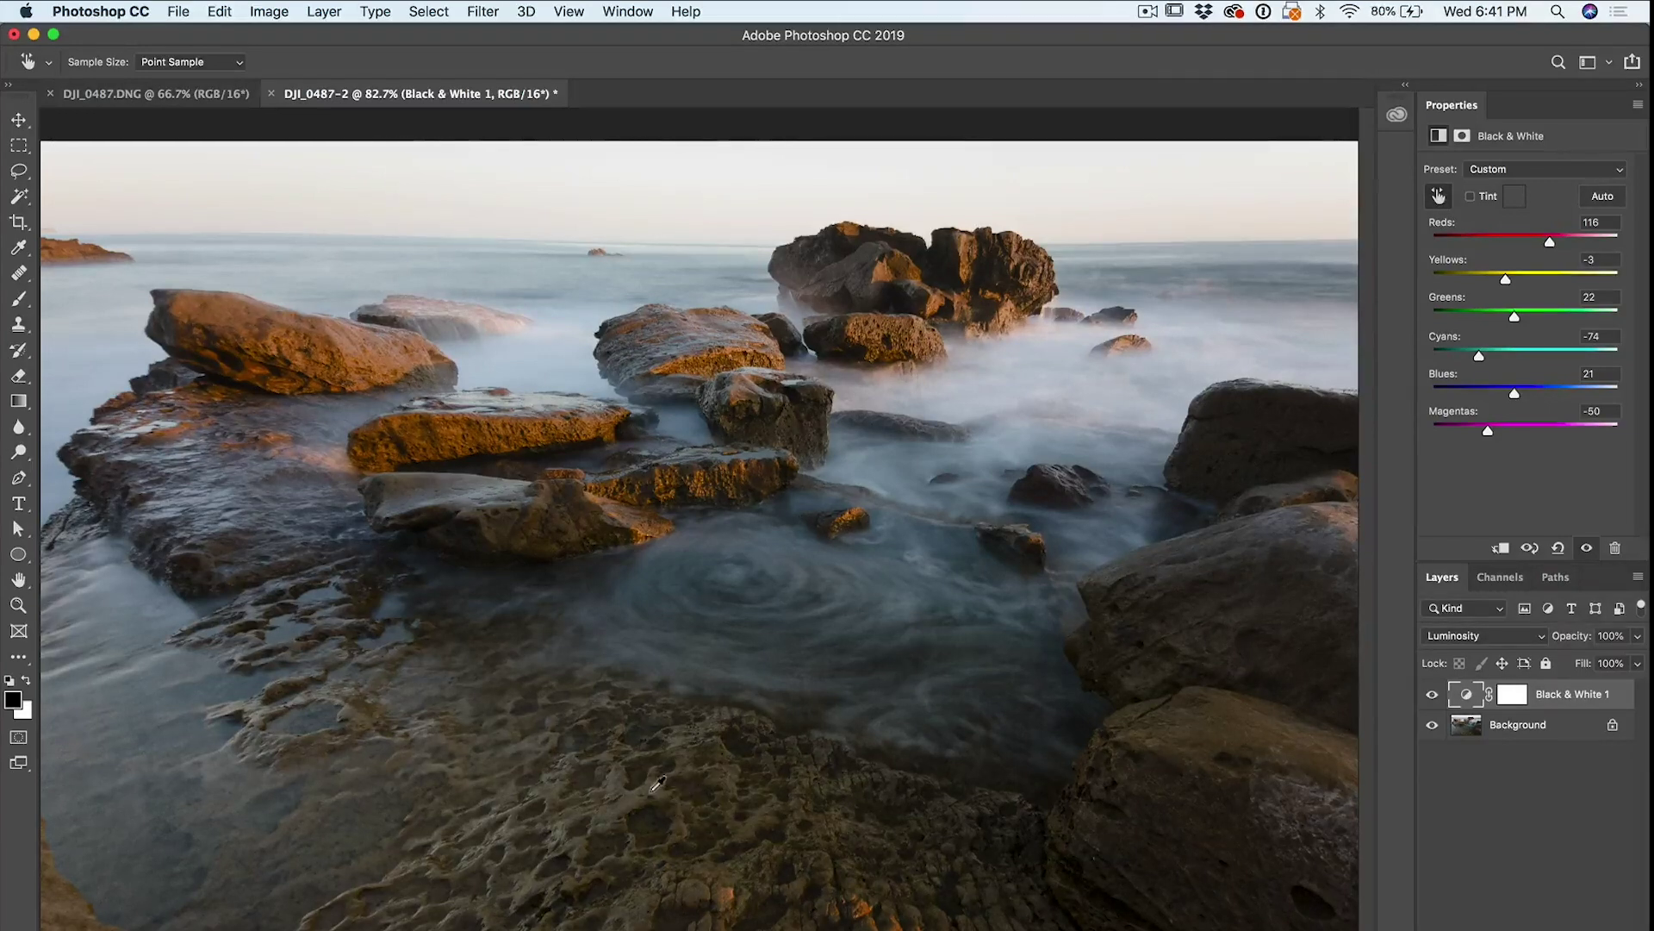
Step: Drag on the sunlit rocks with the targeted adjustment to raise Yellows to 24, then compare
{"action": "left_click_drag", "start_coordinate": [648, 788], "coordinate": [600, 780]}
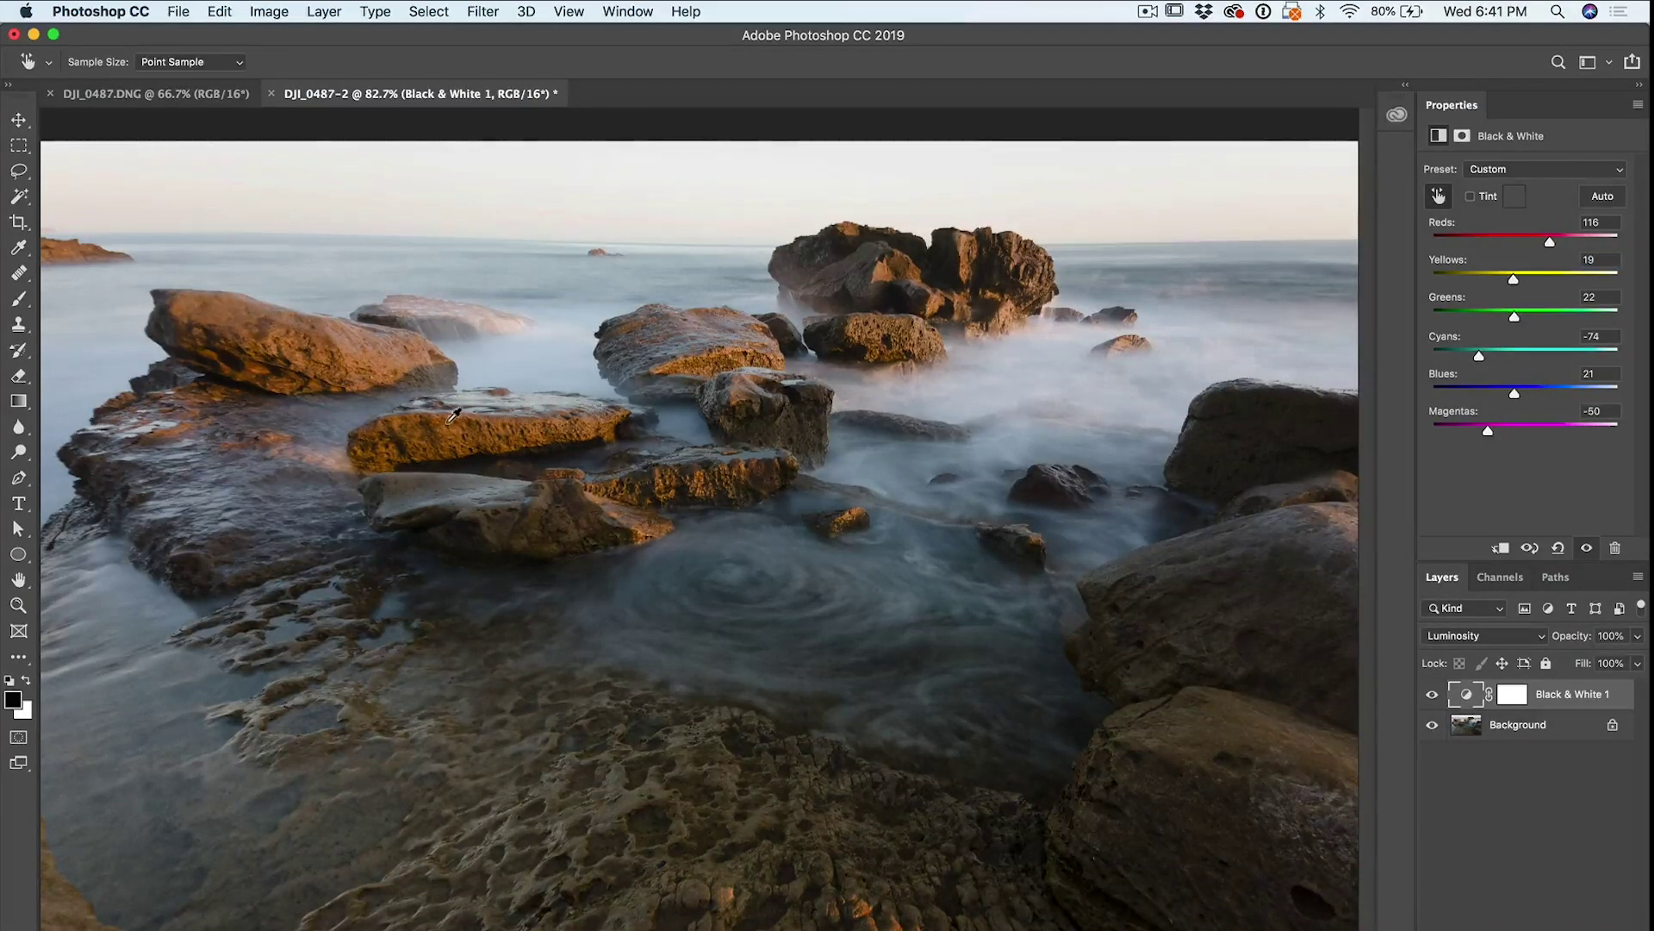
{"action": "mouse_move", "coordinate": [452, 416]}
{"action": "left_mouse_down"}
{"action": "mouse_move", "coordinate": [428, 432]}
{"action": "mouse_move", "coordinate": [466, 432]}
{"action": "mouse_move", "coordinate": [440, 427]}
{"action": "left_mouse_up"}
{"action": "left_click", "coordinate": [1434, 694]}
{"action": "left_click", "coordinate": [1434, 695]}
Step: Hide Black & White 1 and open the Camera Raw filter on the Background layer
{"action": "left_click", "coordinate": [1433, 695]}
{"action": "left_click", "coordinate": [1508, 729]}
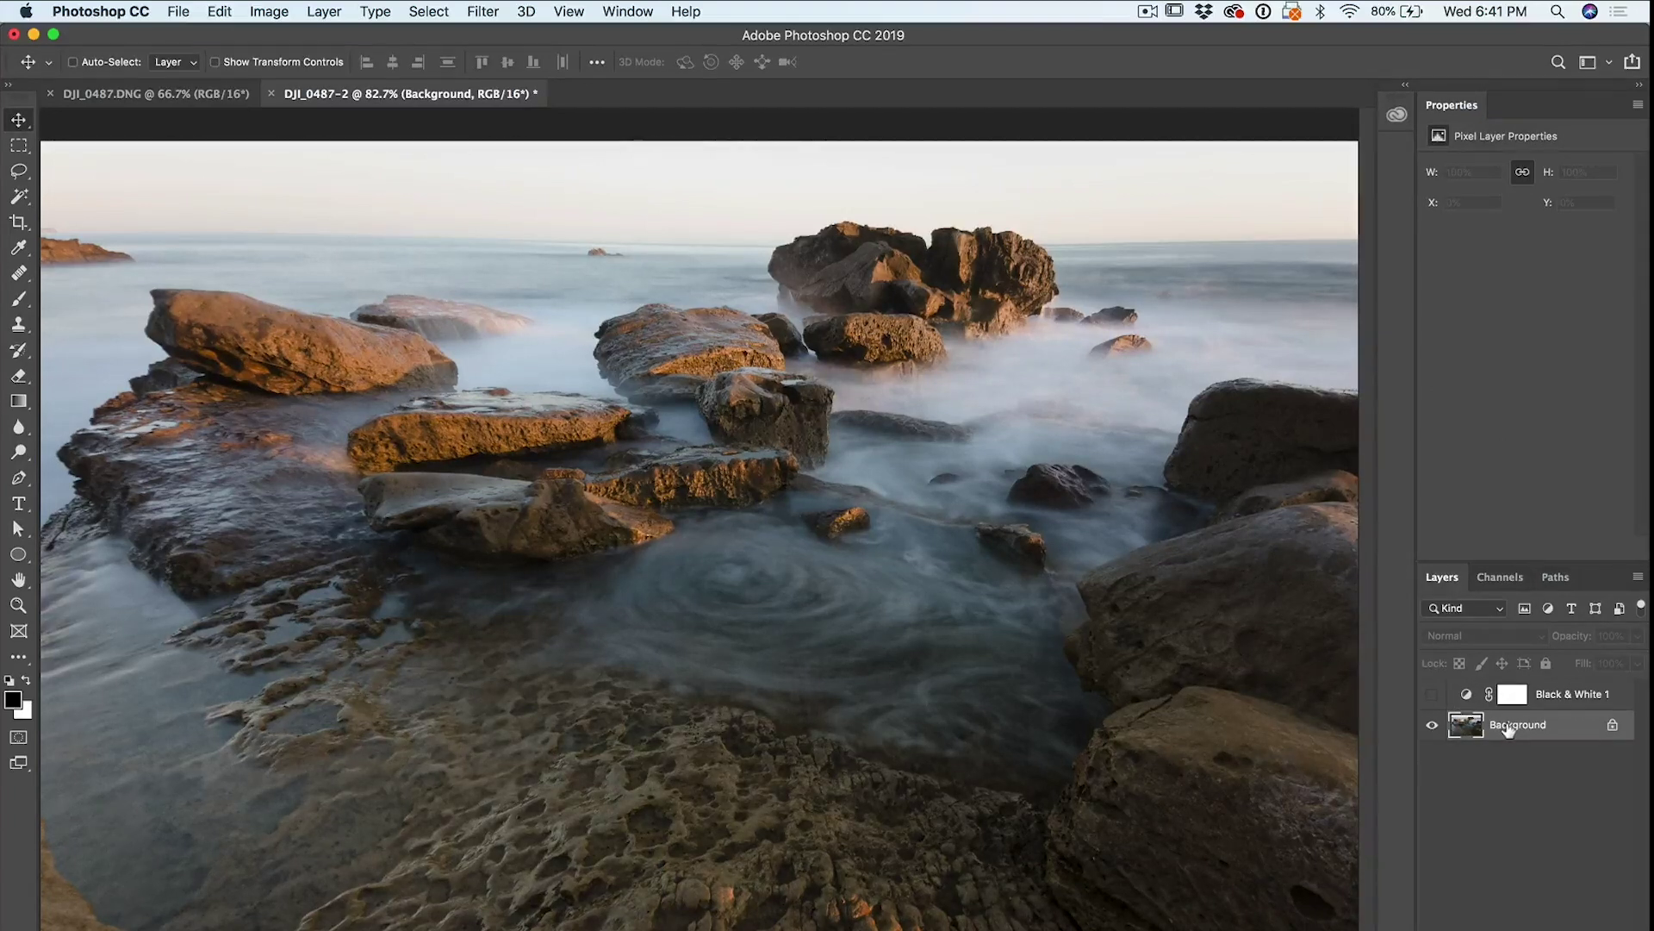
{"action": "left_click", "coordinate": [484, 10]}
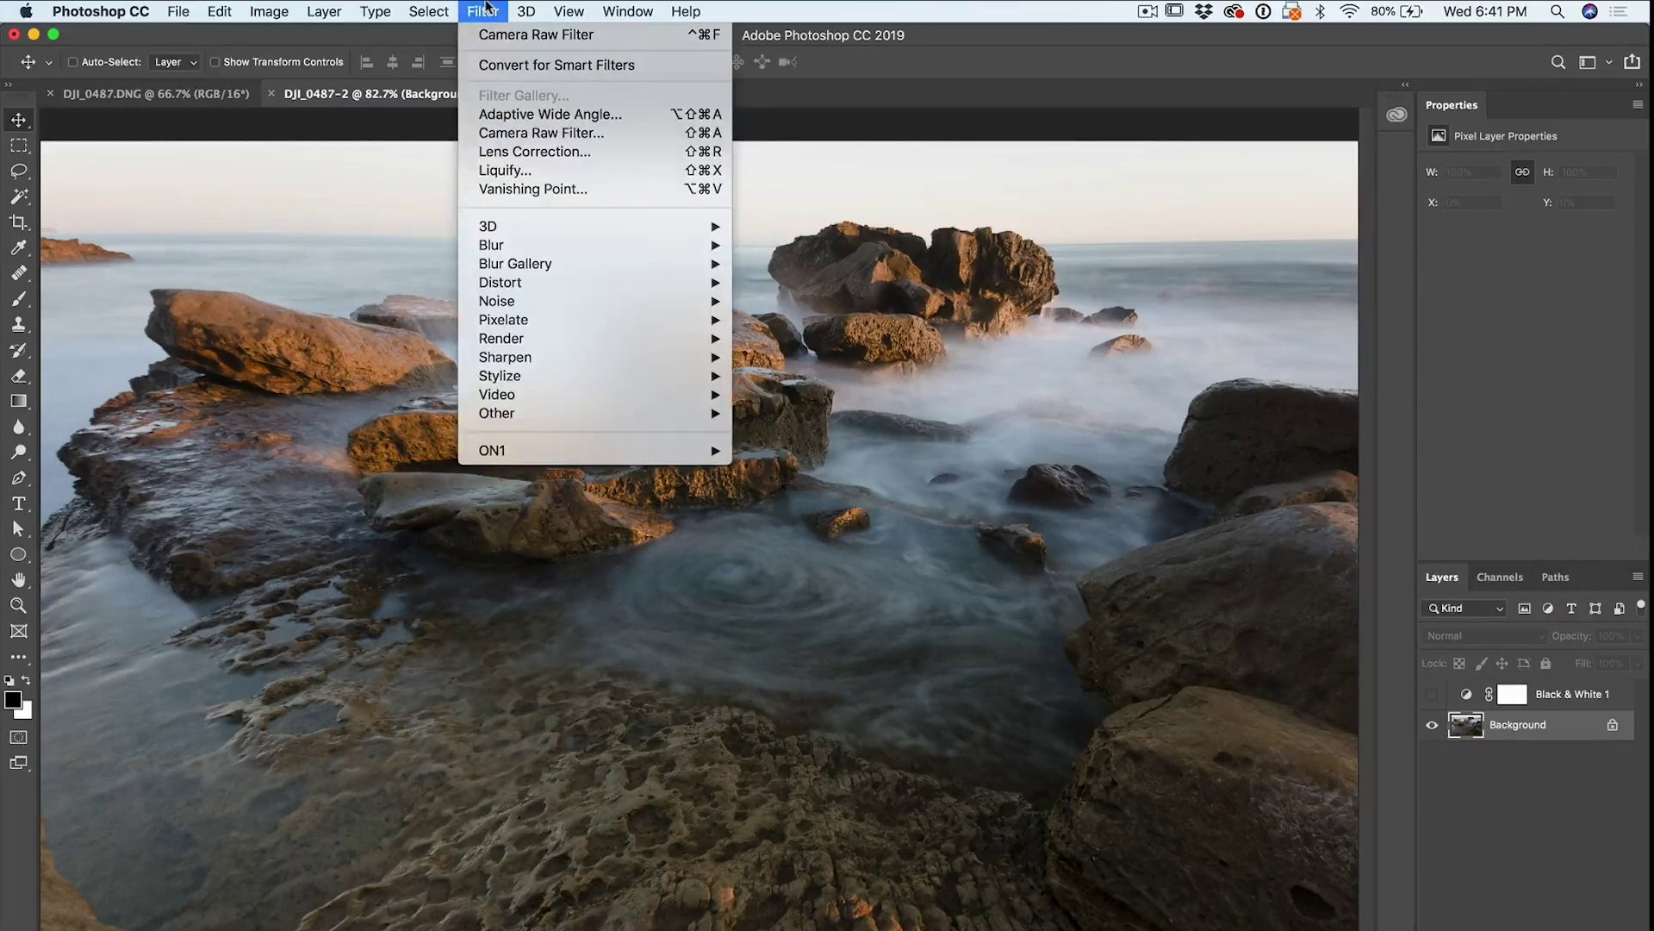
{"action": "left_click", "coordinate": [511, 136]}
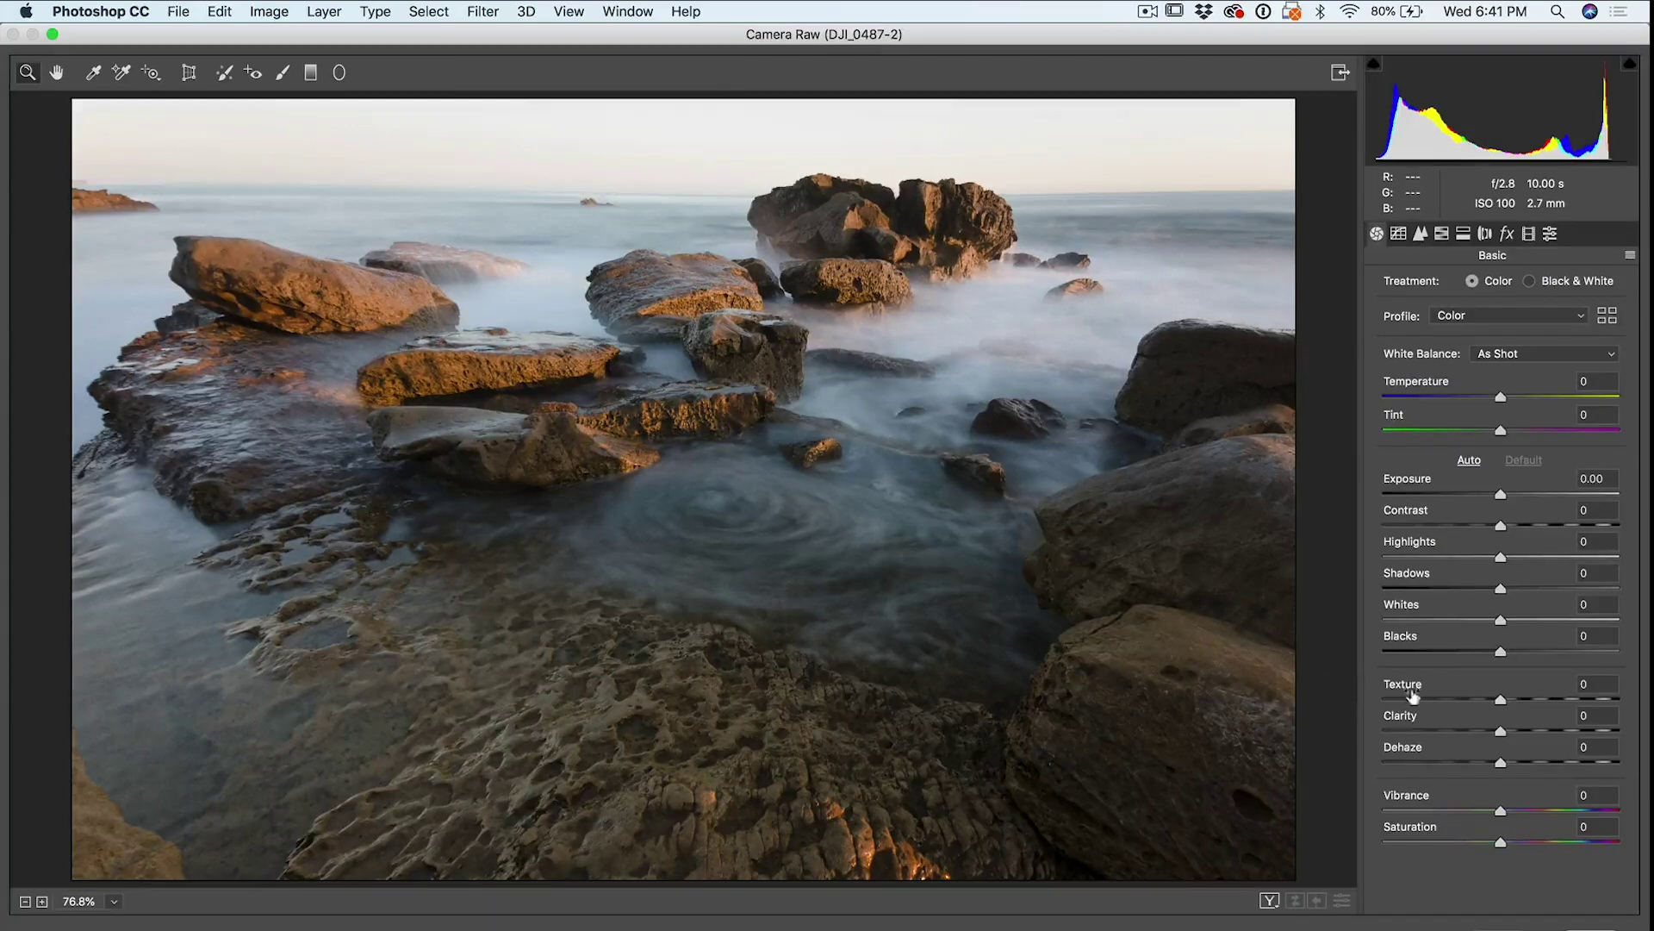
Step: Set Texture +52, Vibrance +46 and Temperature -5 in Camera Raw and apply the filter
{"action": "left_click_drag", "start_coordinate": [1500, 700], "coordinate": [1556, 701]}
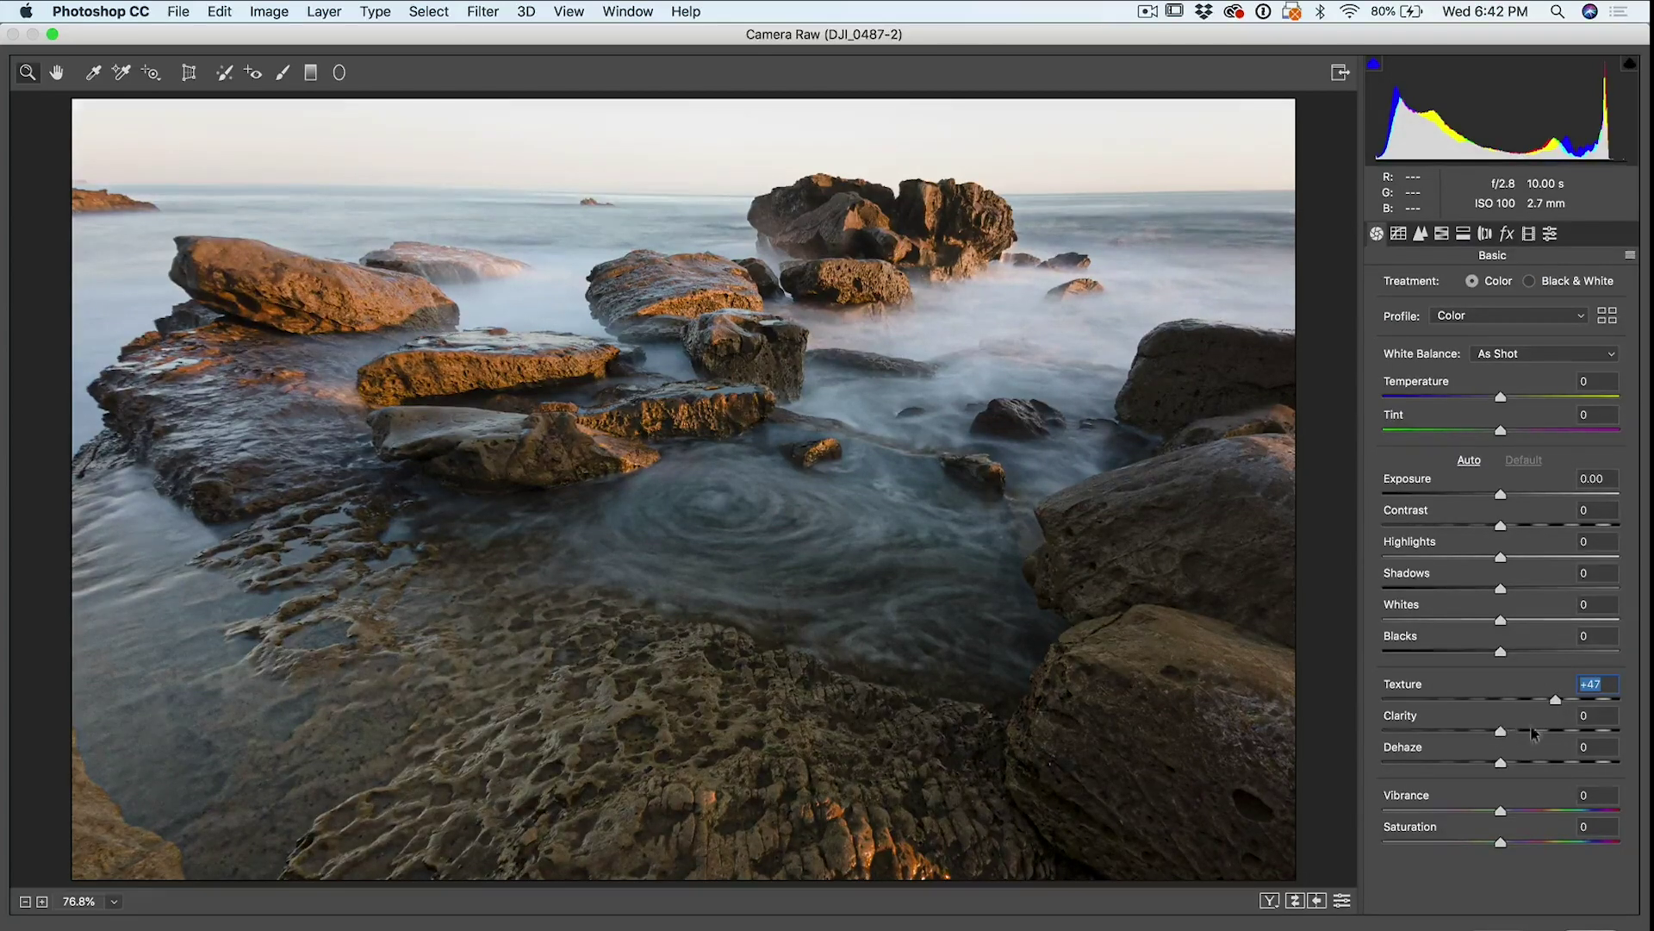
{"action": "double_click", "coordinate": [1556, 700]}
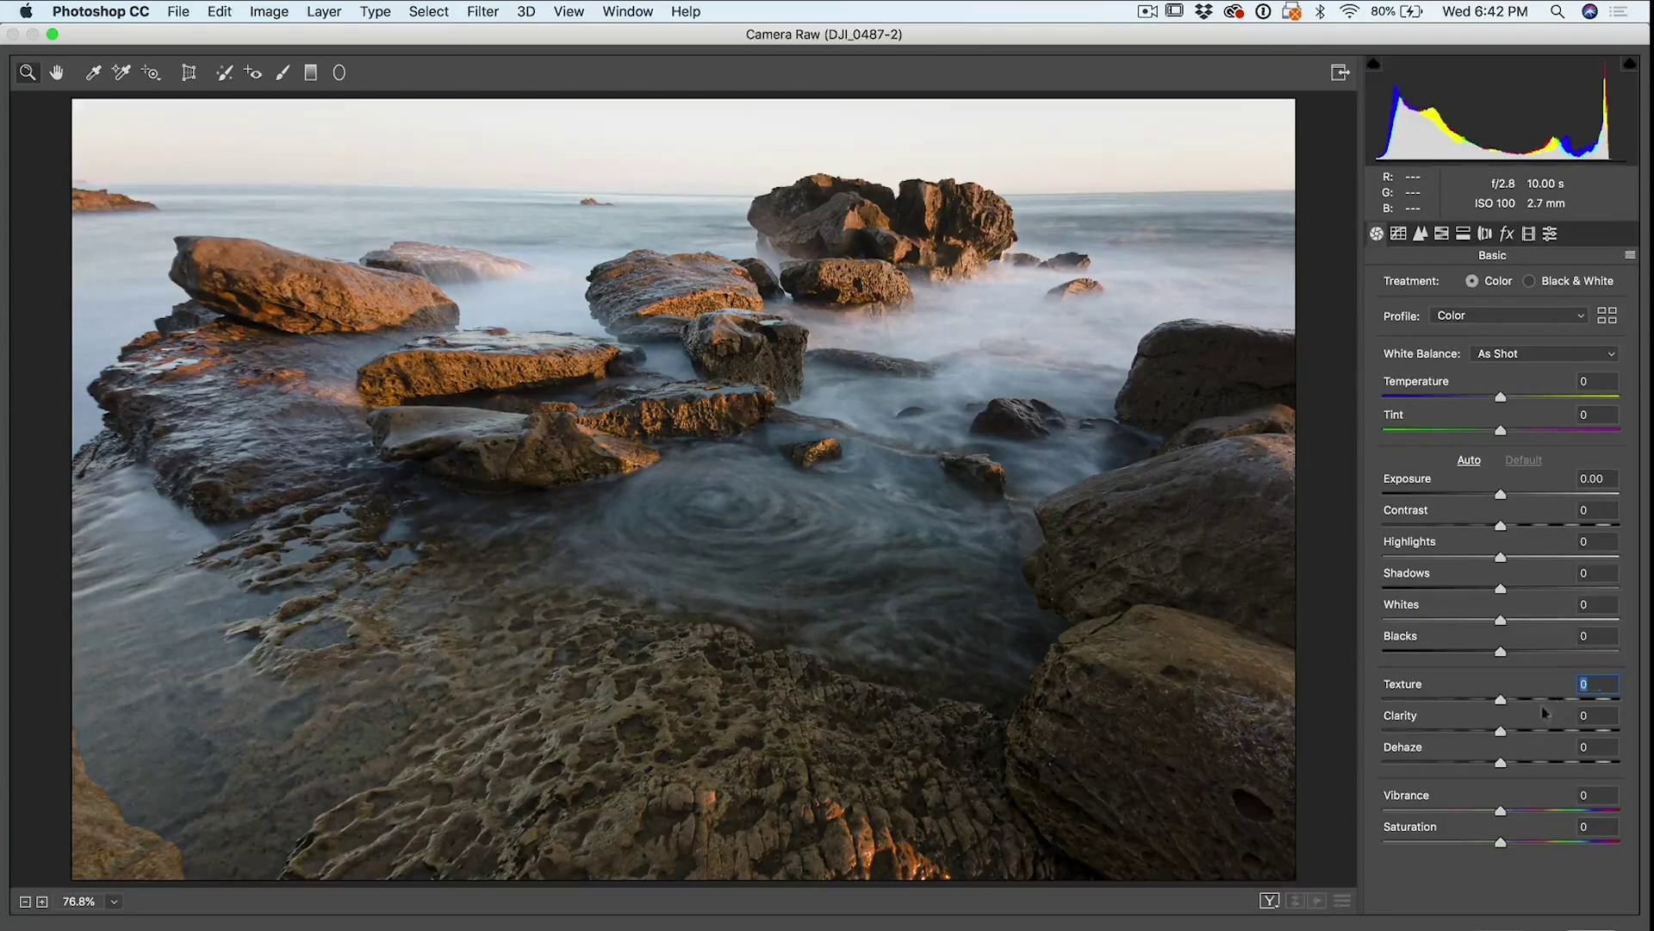
{"action": "mouse_move", "coordinate": [1501, 732]}
{"action": "left_mouse_down"}
{"action": "mouse_move", "coordinate": [1529, 734]}
{"action": "mouse_move", "coordinate": [1501, 733]}
{"action": "left_mouse_up"}
{"action": "double_click", "coordinate": [1501, 731]}
{"action": "left_click_drag", "start_coordinate": [1501, 700], "coordinate": [1564, 698]}
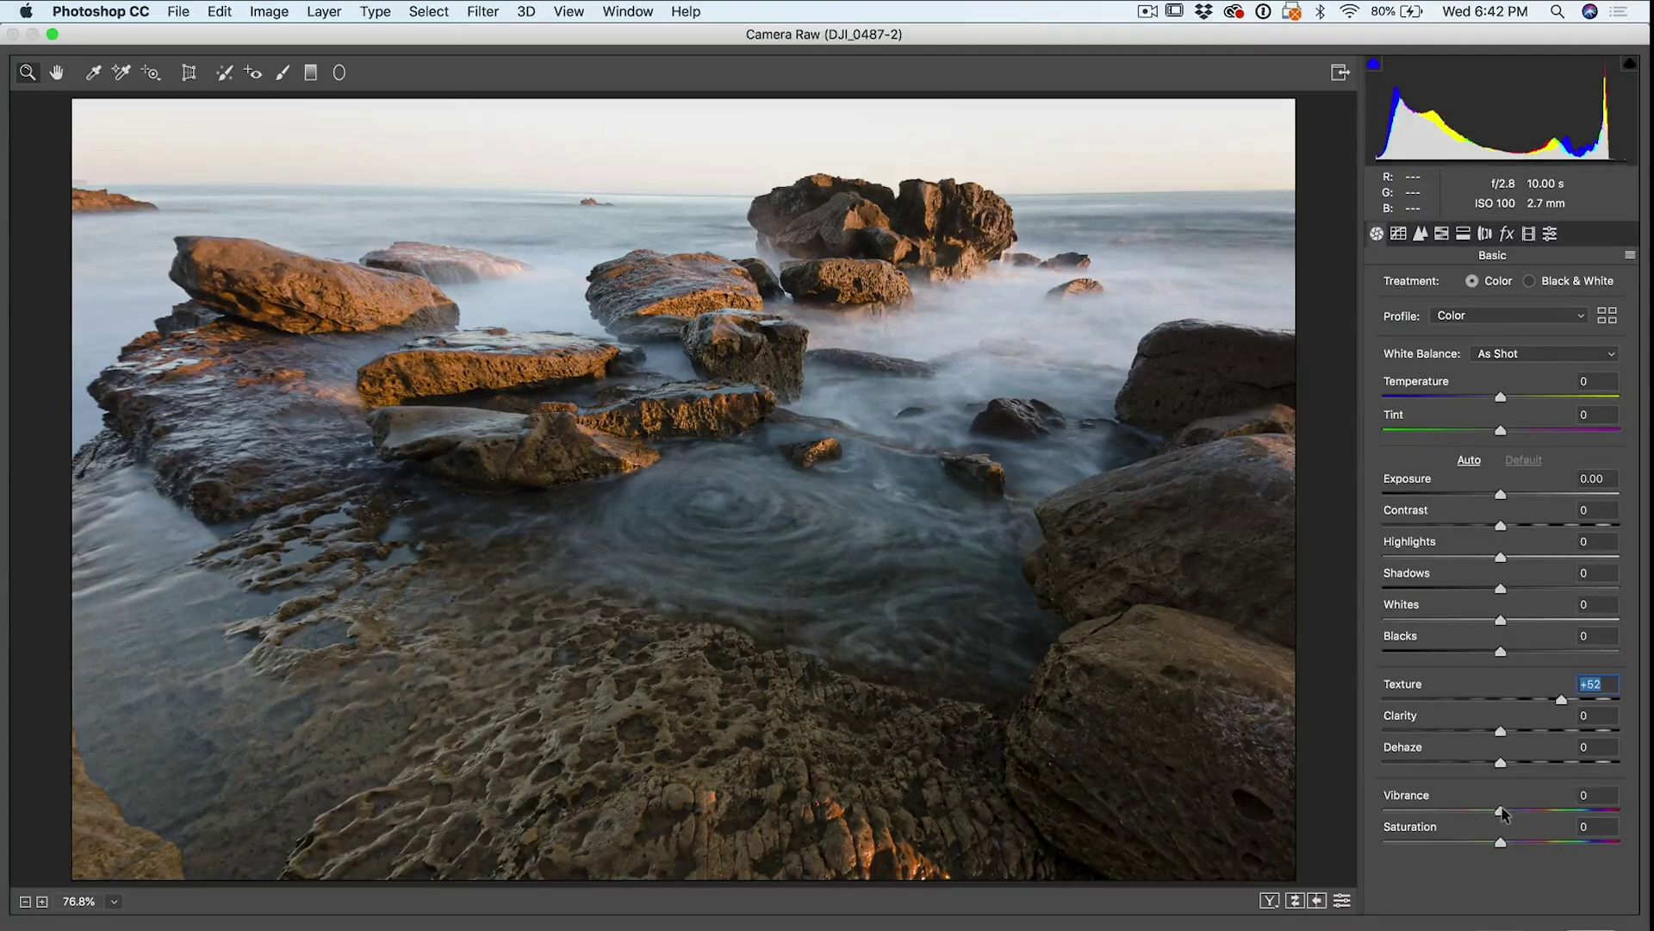
{"action": "left_click_drag", "start_coordinate": [1501, 810], "coordinate": [1555, 812]}
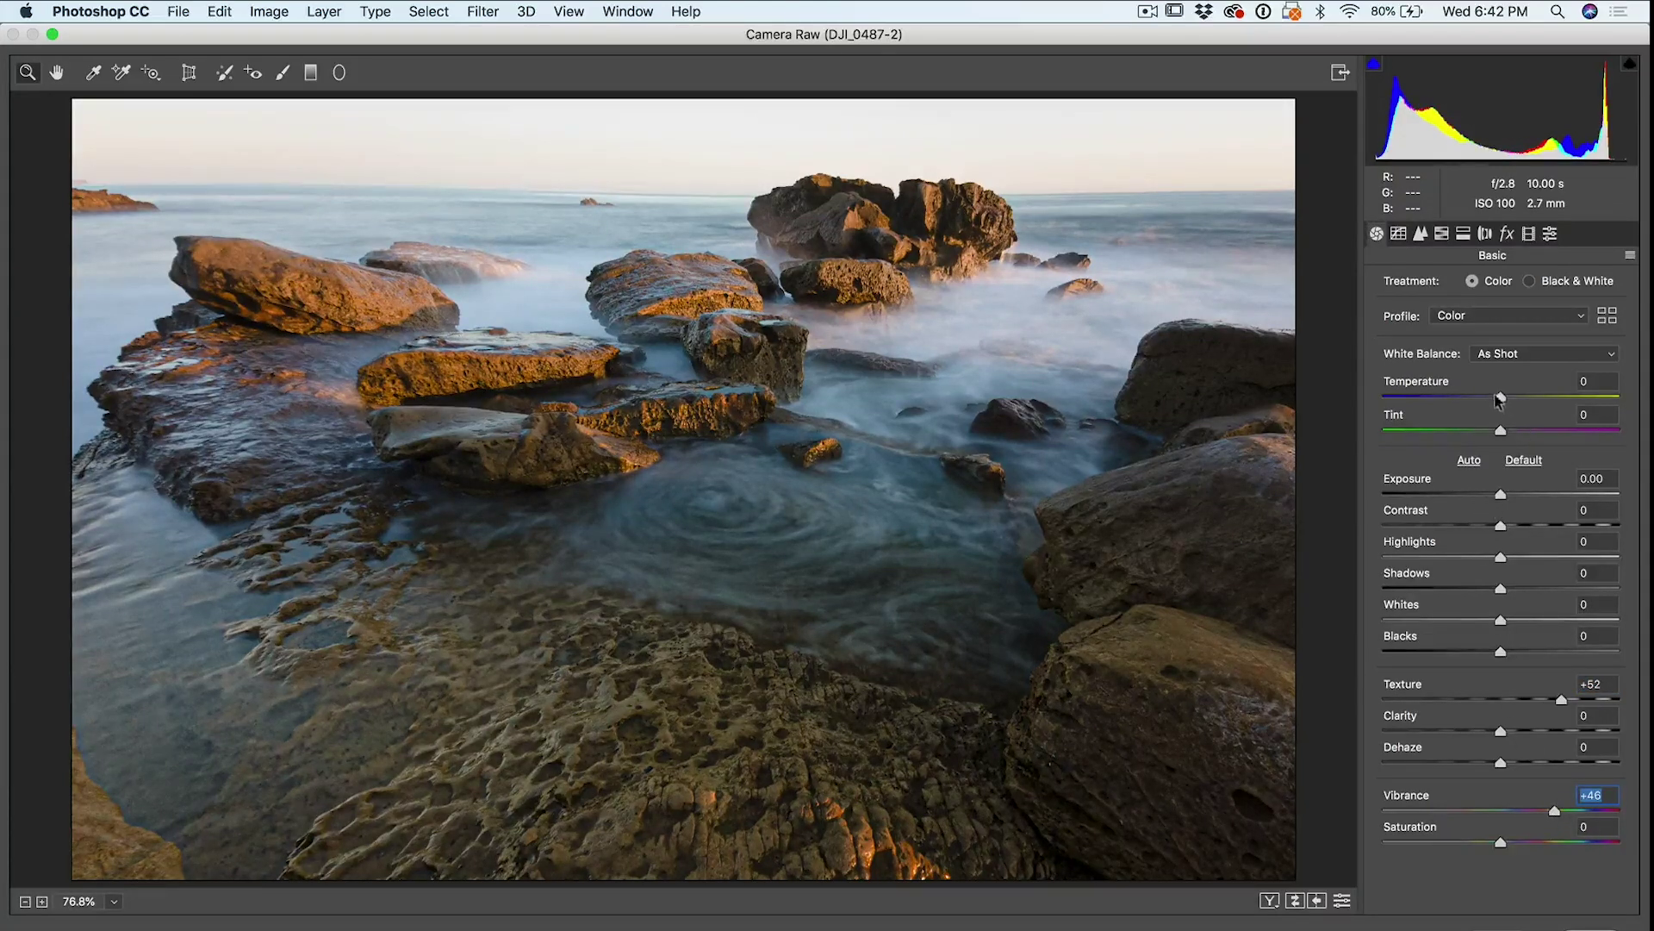
{"action": "mouse_move", "coordinate": [1501, 401]}
{"action": "left_mouse_down"}
{"action": "mouse_move", "coordinate": [1529, 405]}
{"action": "mouse_move", "coordinate": [1492, 403]}
{"action": "left_mouse_up"}
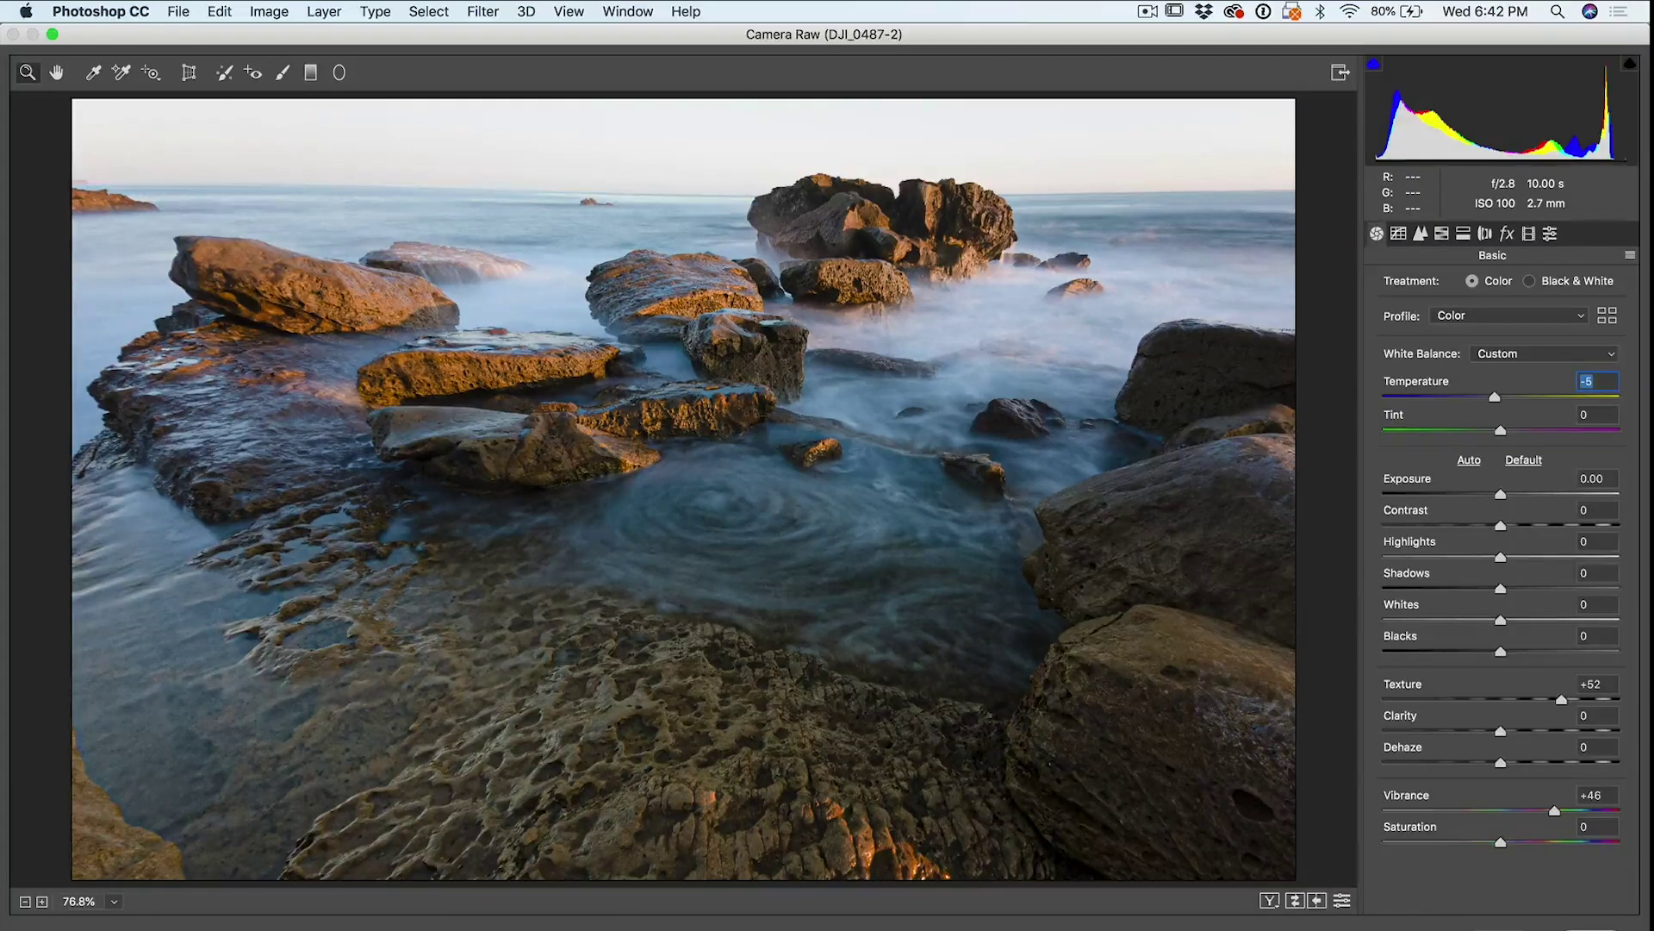
{"action": "key", "text": "Return"}
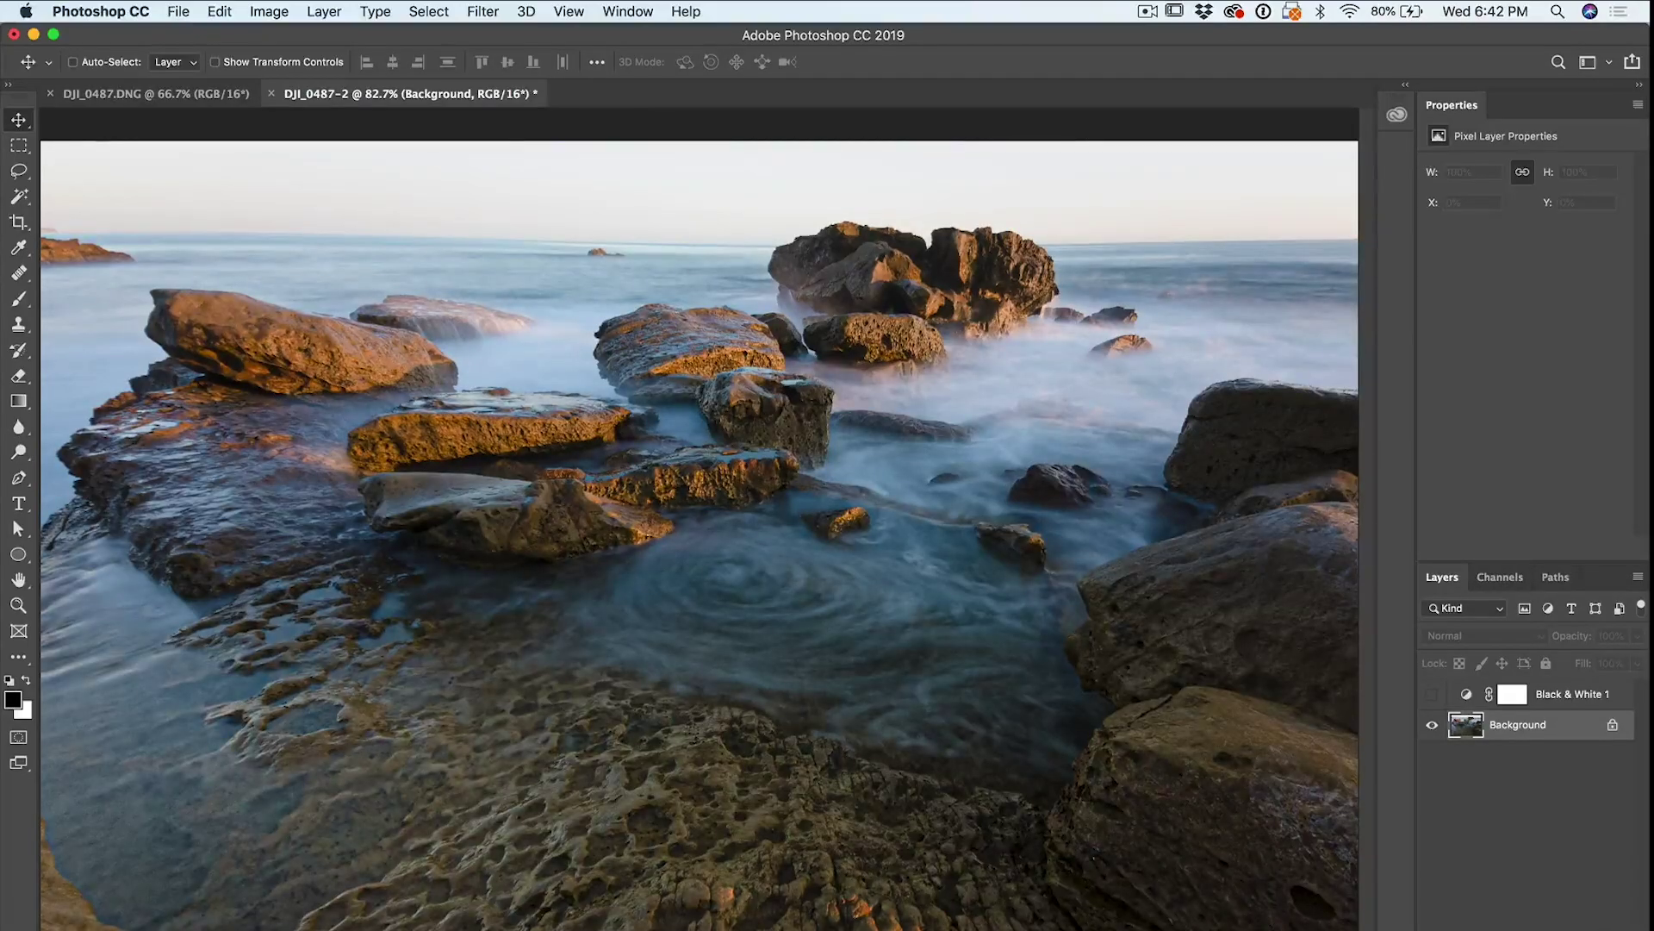
Step: Show Black & White 1 and retune it to Reds 89, Yellows 53, Cyans -66, Blues 158
{"action": "left_click", "coordinate": [1564, 698]}
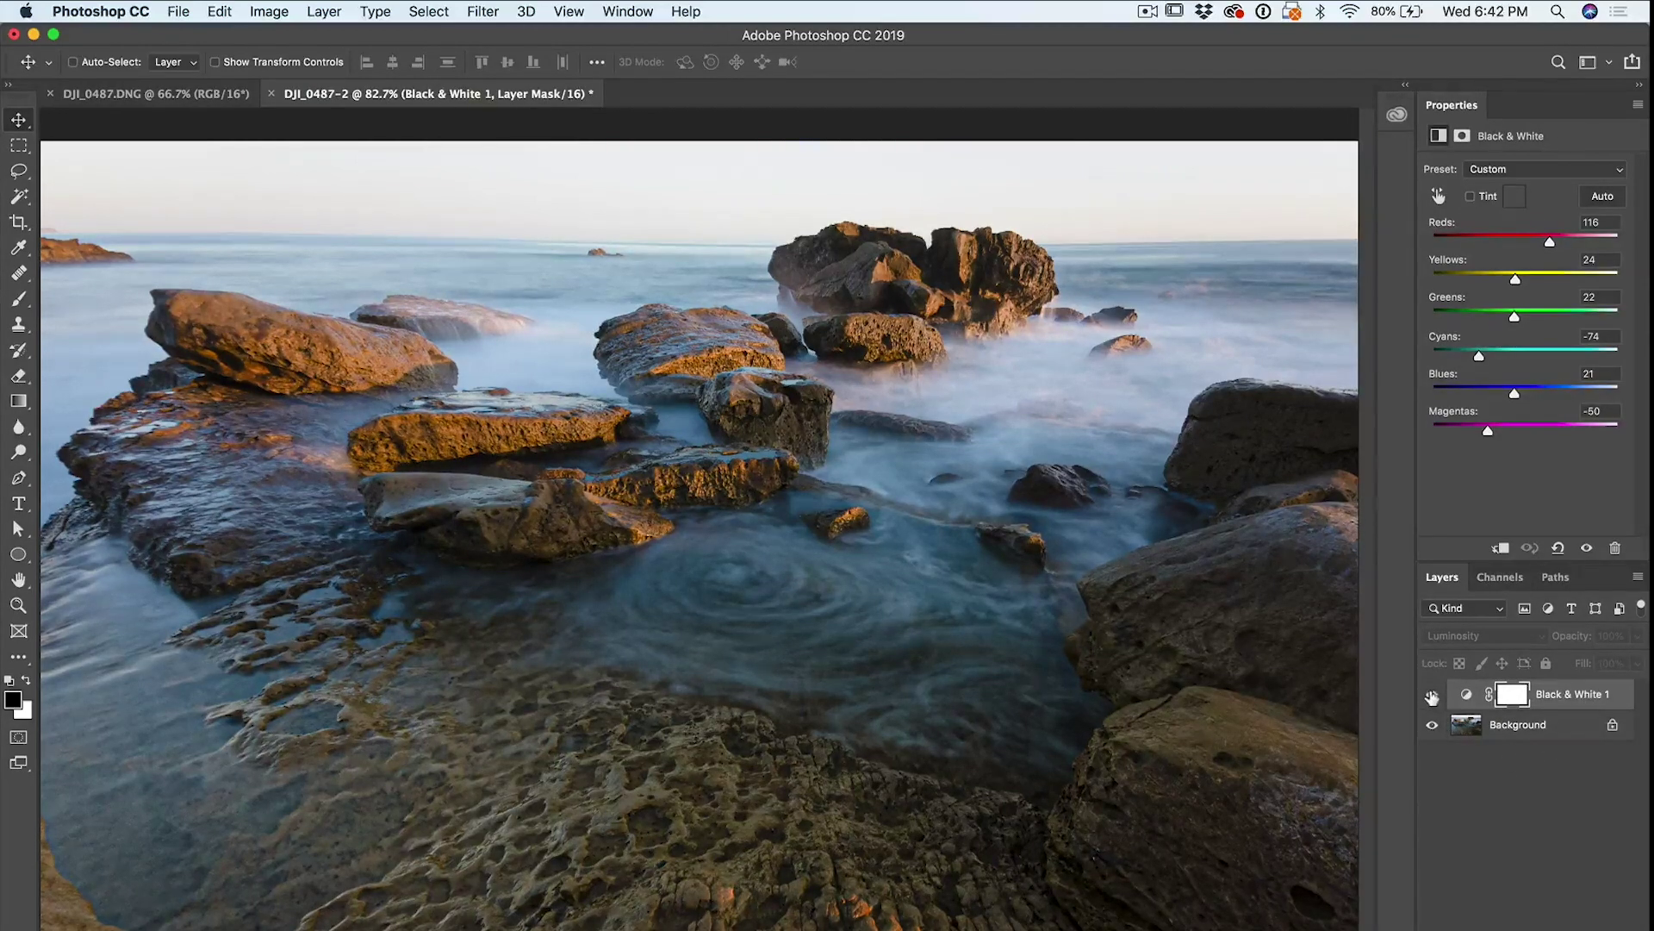
{"action": "left_click", "coordinate": [1431, 694]}
{"action": "left_click", "coordinate": [1431, 696]}
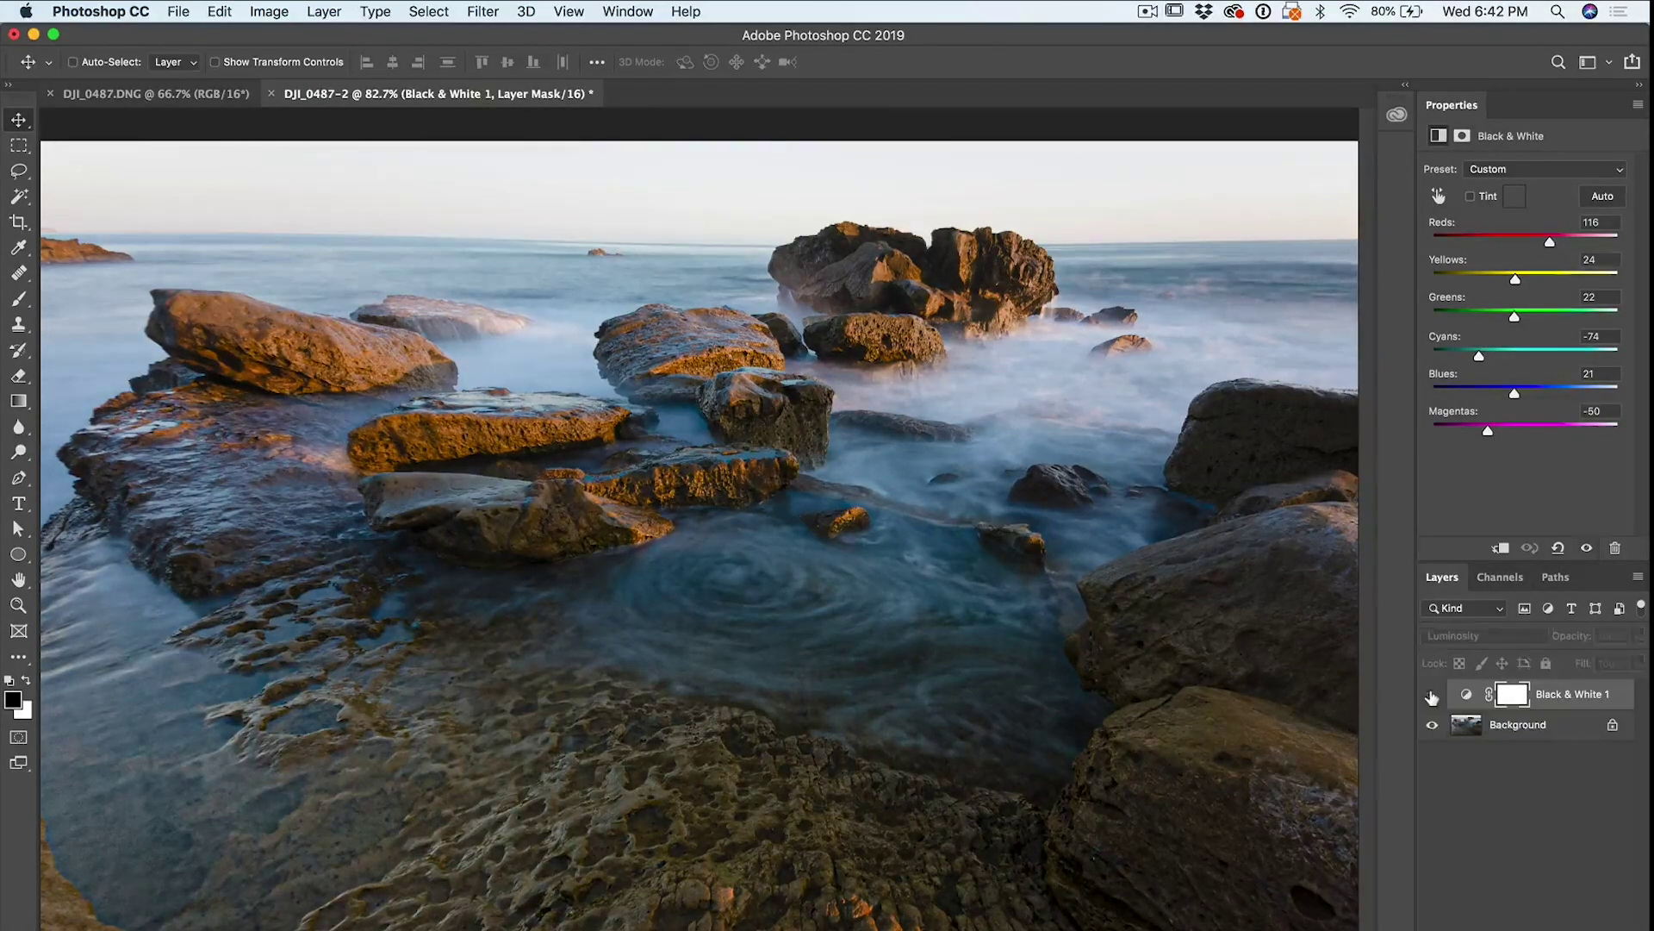
{"action": "left_click", "coordinate": [1431, 696]}
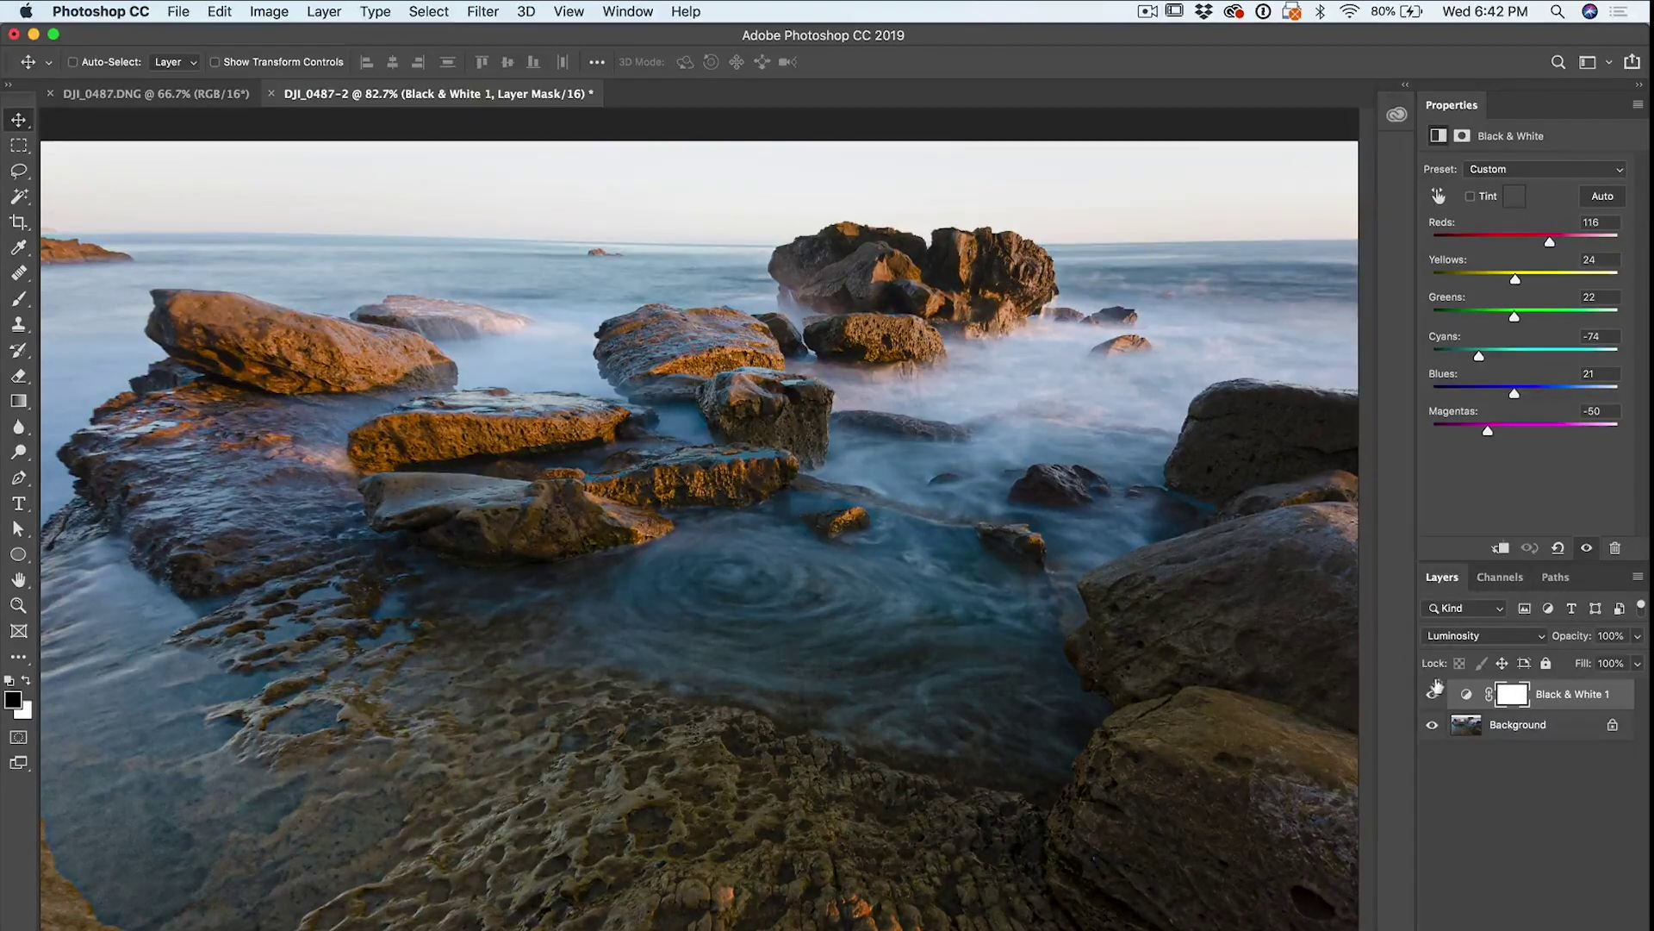
{"action": "left_click_drag", "start_coordinate": [1480, 356], "coordinate": [1566, 397]}
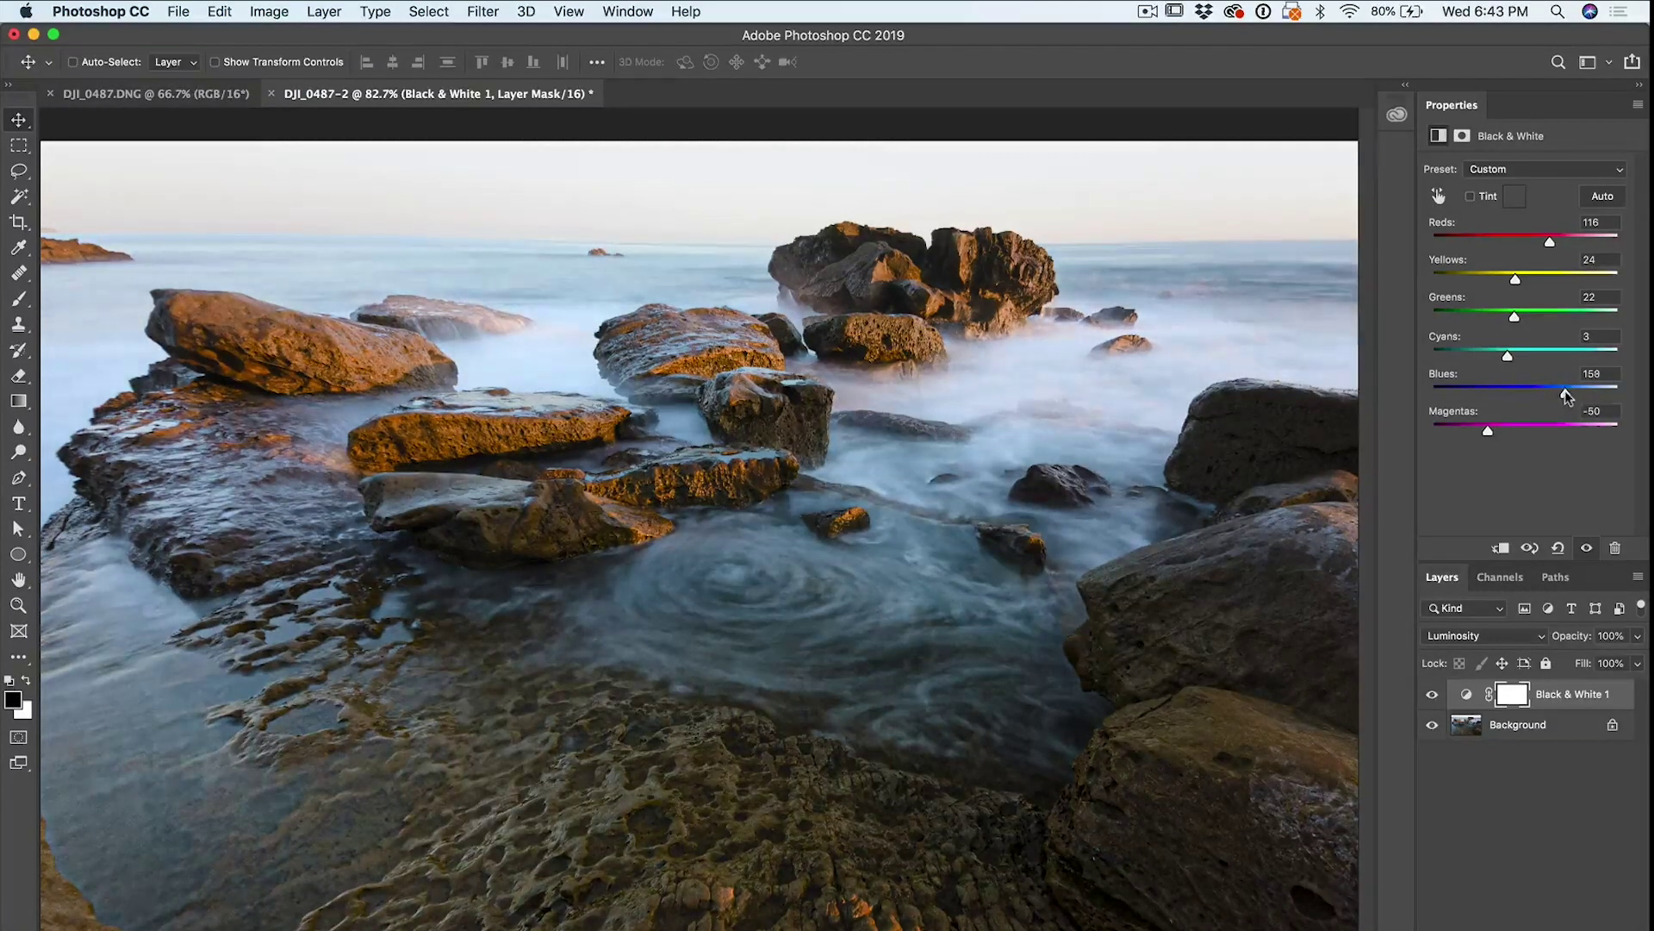
{"action": "left_click_drag", "start_coordinate": [1509, 361], "coordinate": [1482, 363]}
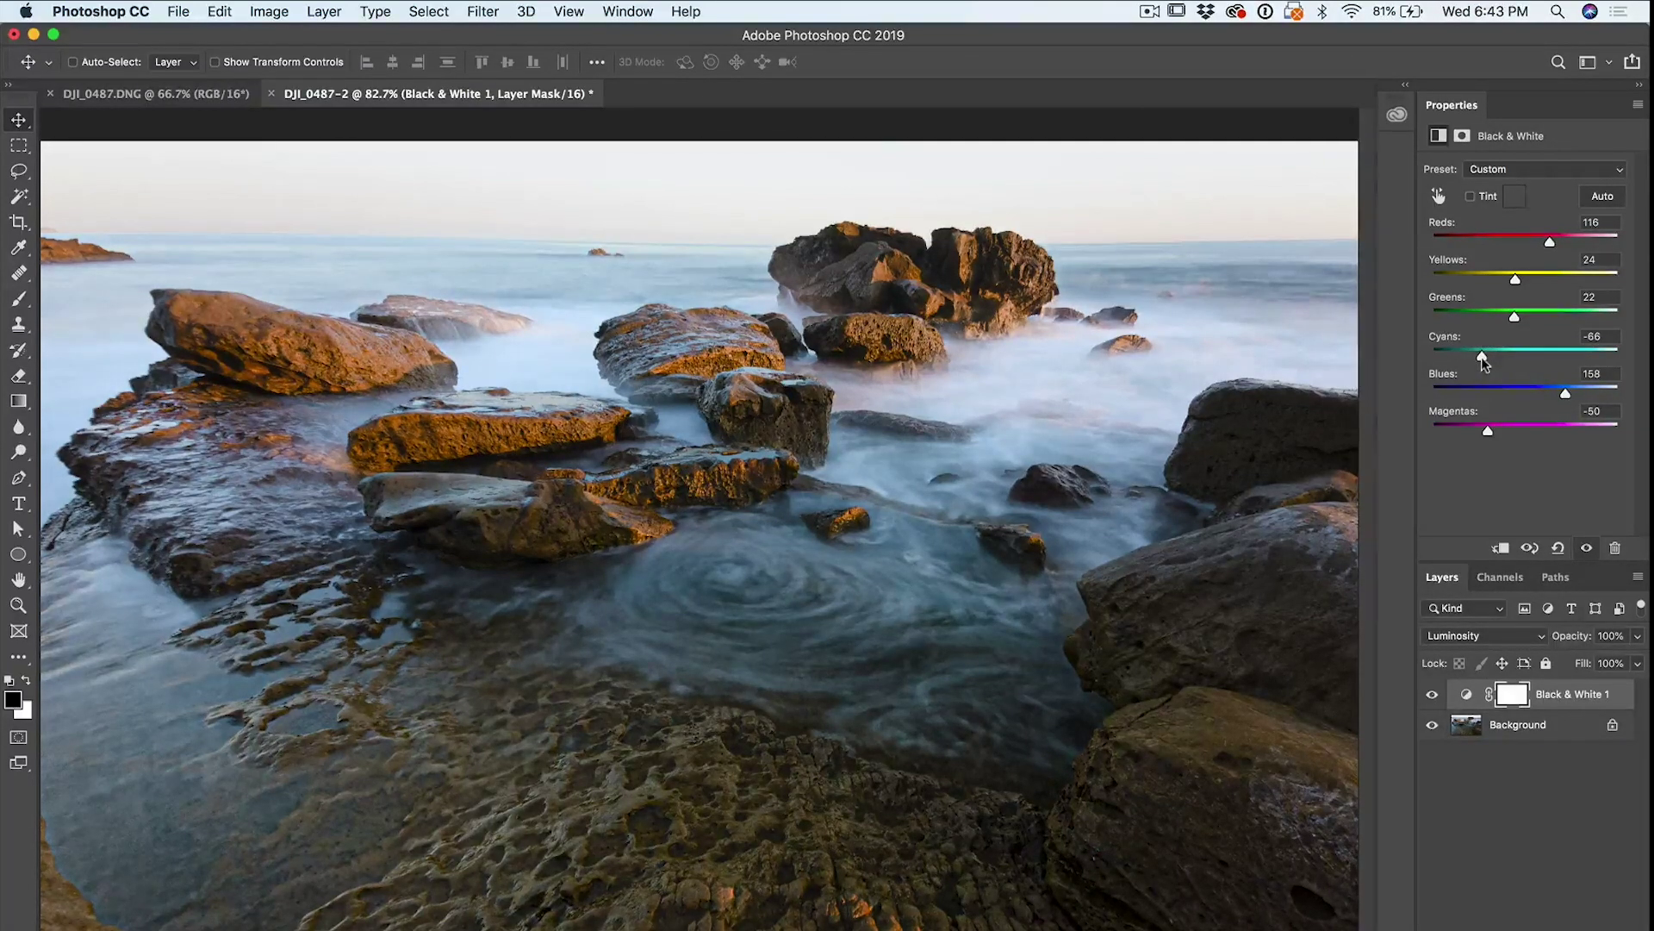
{"action": "mouse_move", "coordinate": [1518, 276]}
{"action": "left_mouse_down"}
{"action": "mouse_move", "coordinate": [1551, 277]}
{"action": "mouse_move", "coordinate": [1523, 283]}
{"action": "left_mouse_up"}
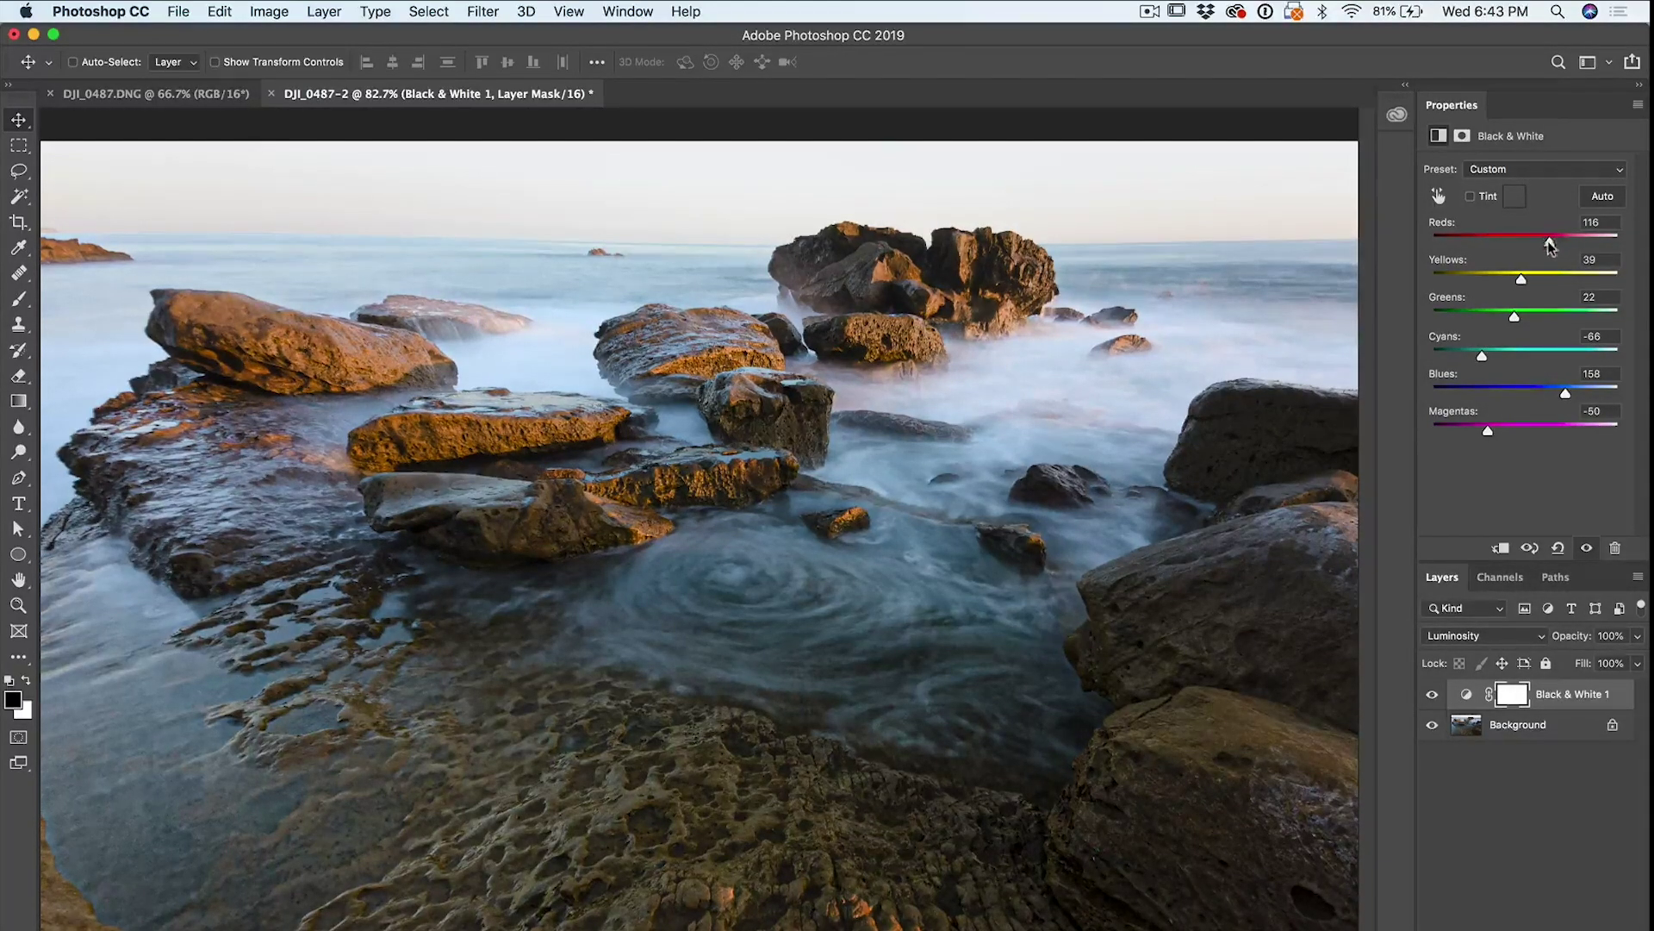
{"action": "left_click_drag", "start_coordinate": [1550, 246], "coordinate": [1528, 282]}
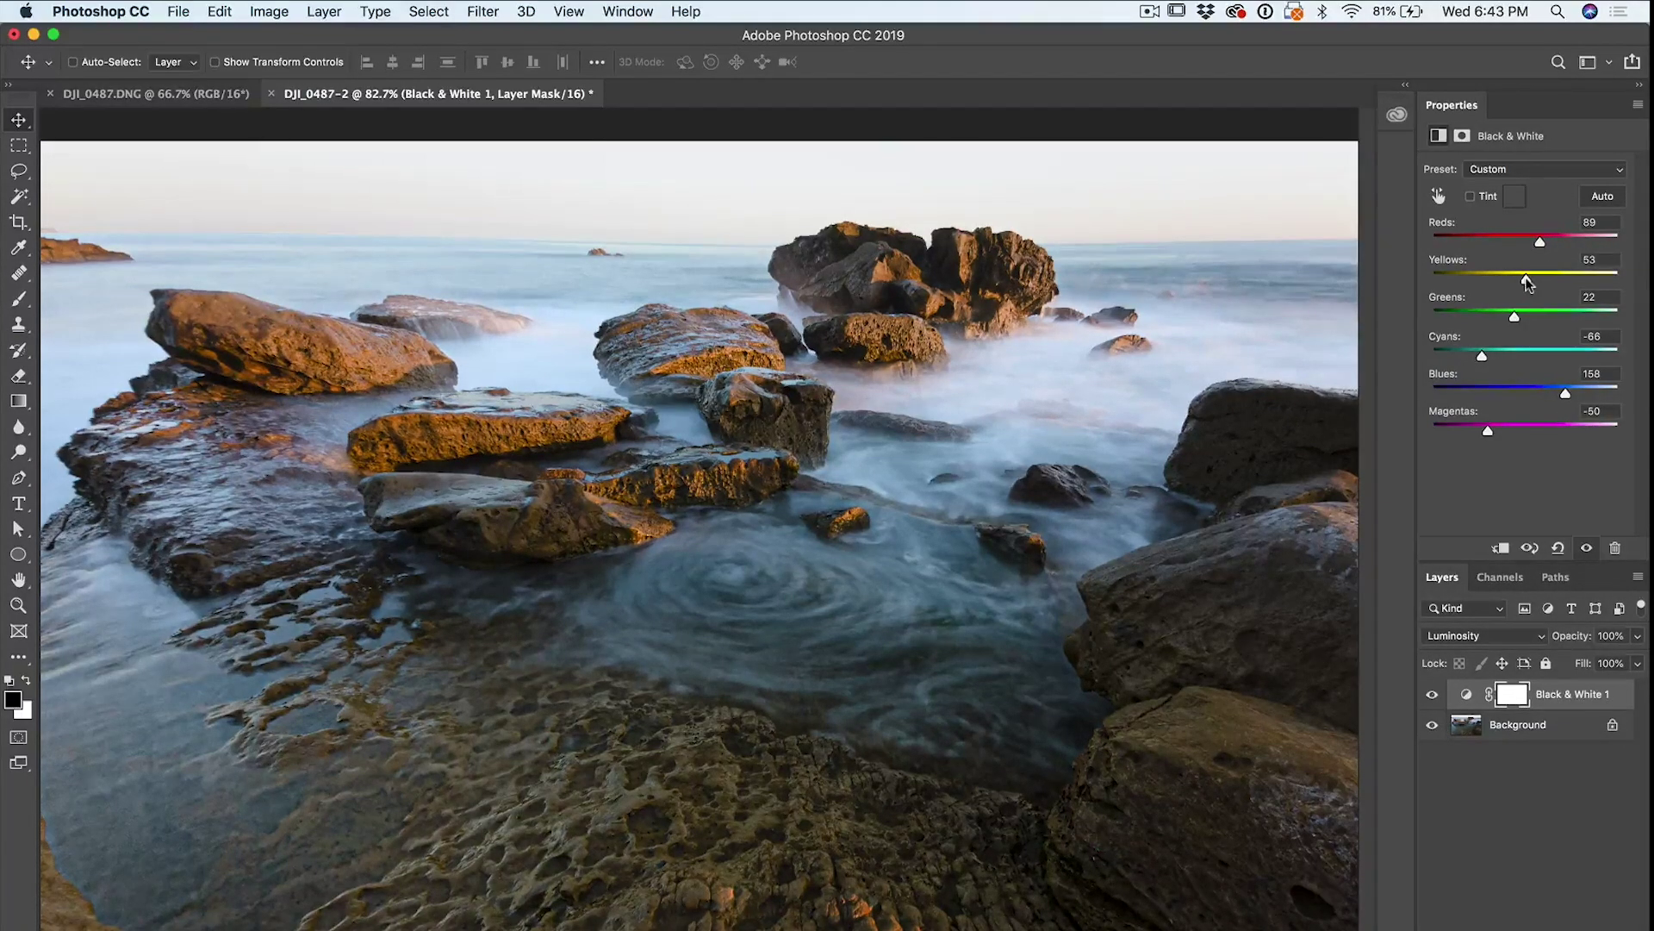
Step: Compare the seascape with and without Black & White 1 repeatedly, then take the Brush with colours swapped
{"action": "left_click", "coordinate": [1433, 695]}
{"action": "left_click", "coordinate": [1433, 696]}
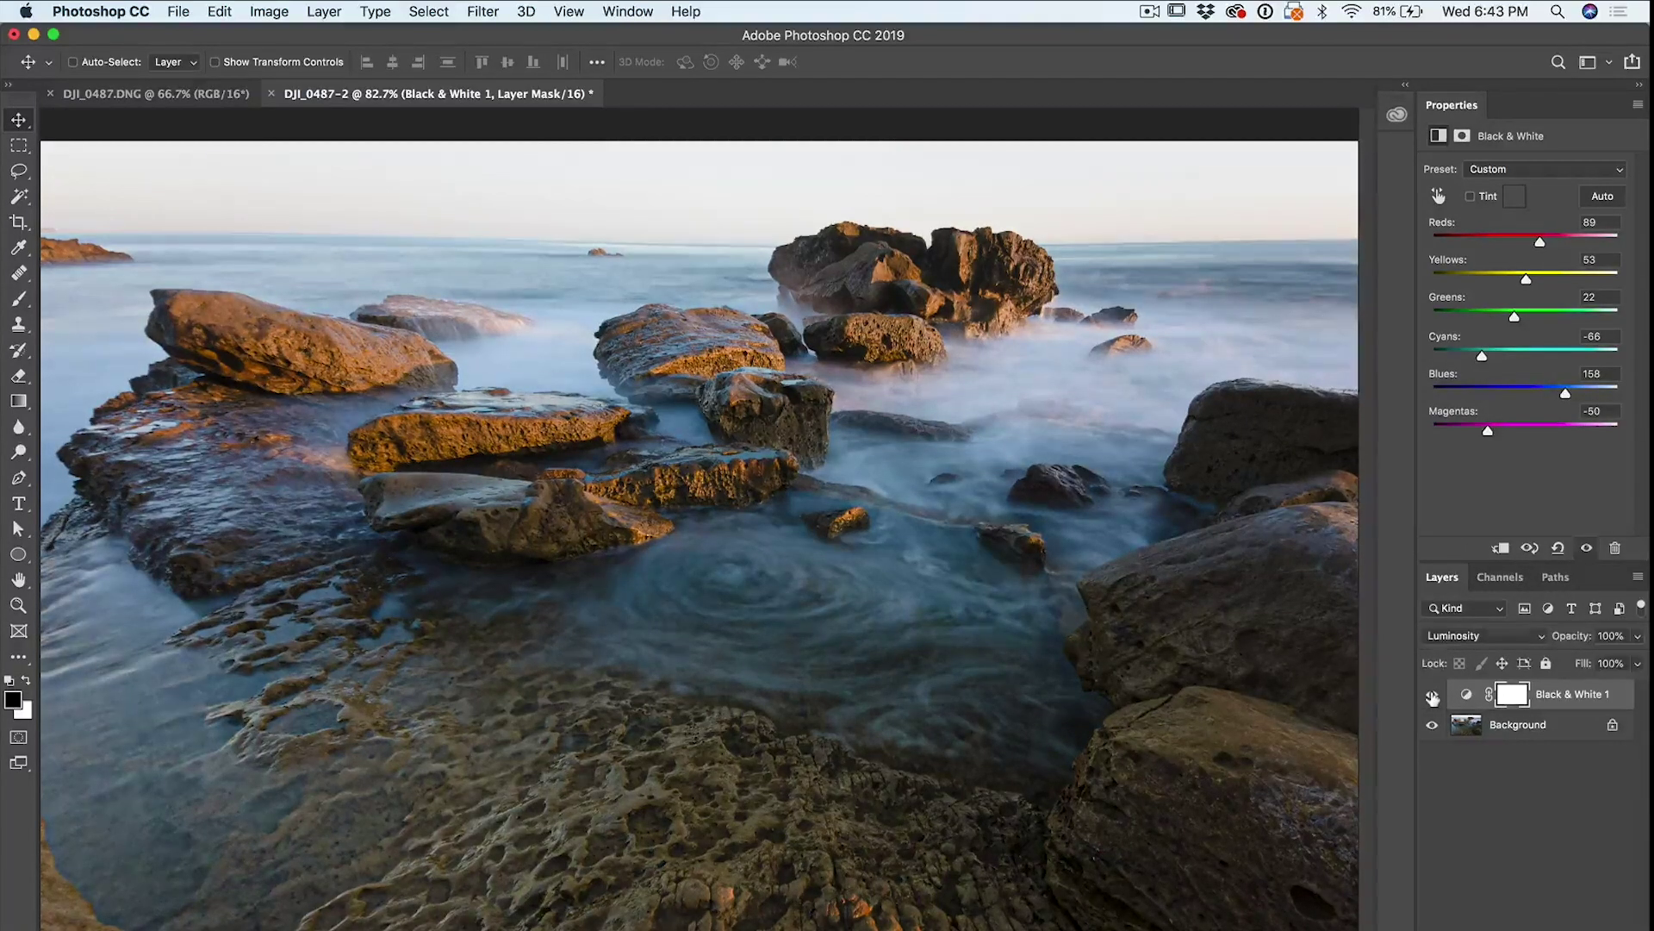
{"action": "left_click", "coordinate": [1433, 695]}
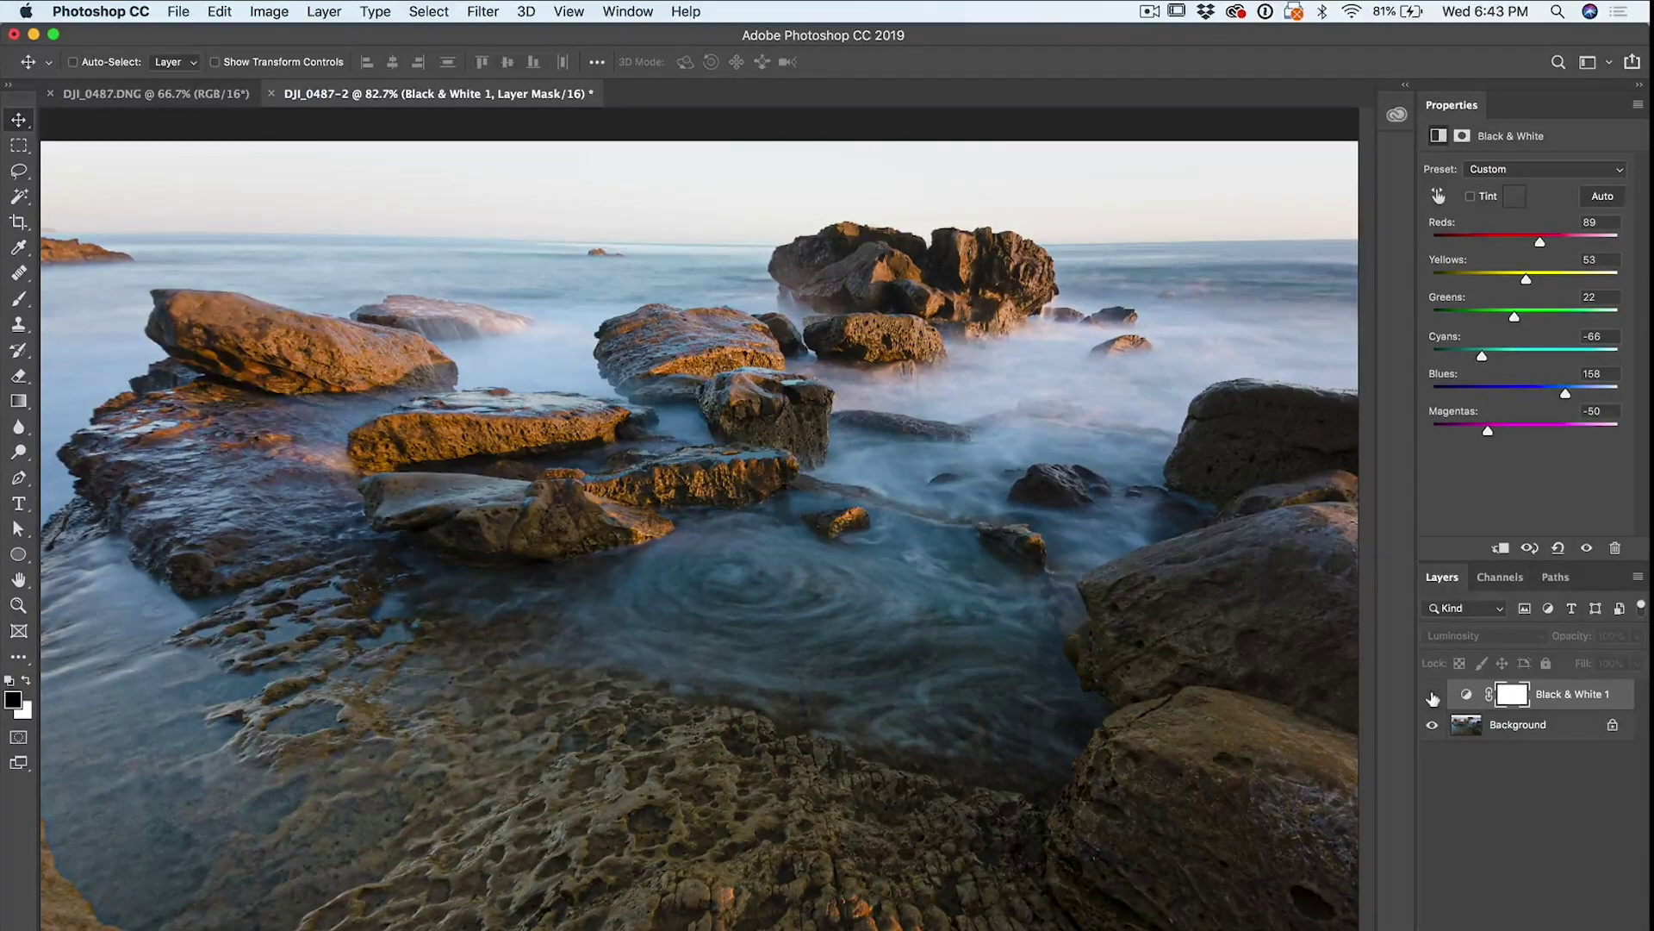
{"action": "left_click", "coordinate": [1432, 696]}
{"action": "left_click", "coordinate": [1433, 695]}
{"action": "left_click", "coordinate": [1433, 696]}
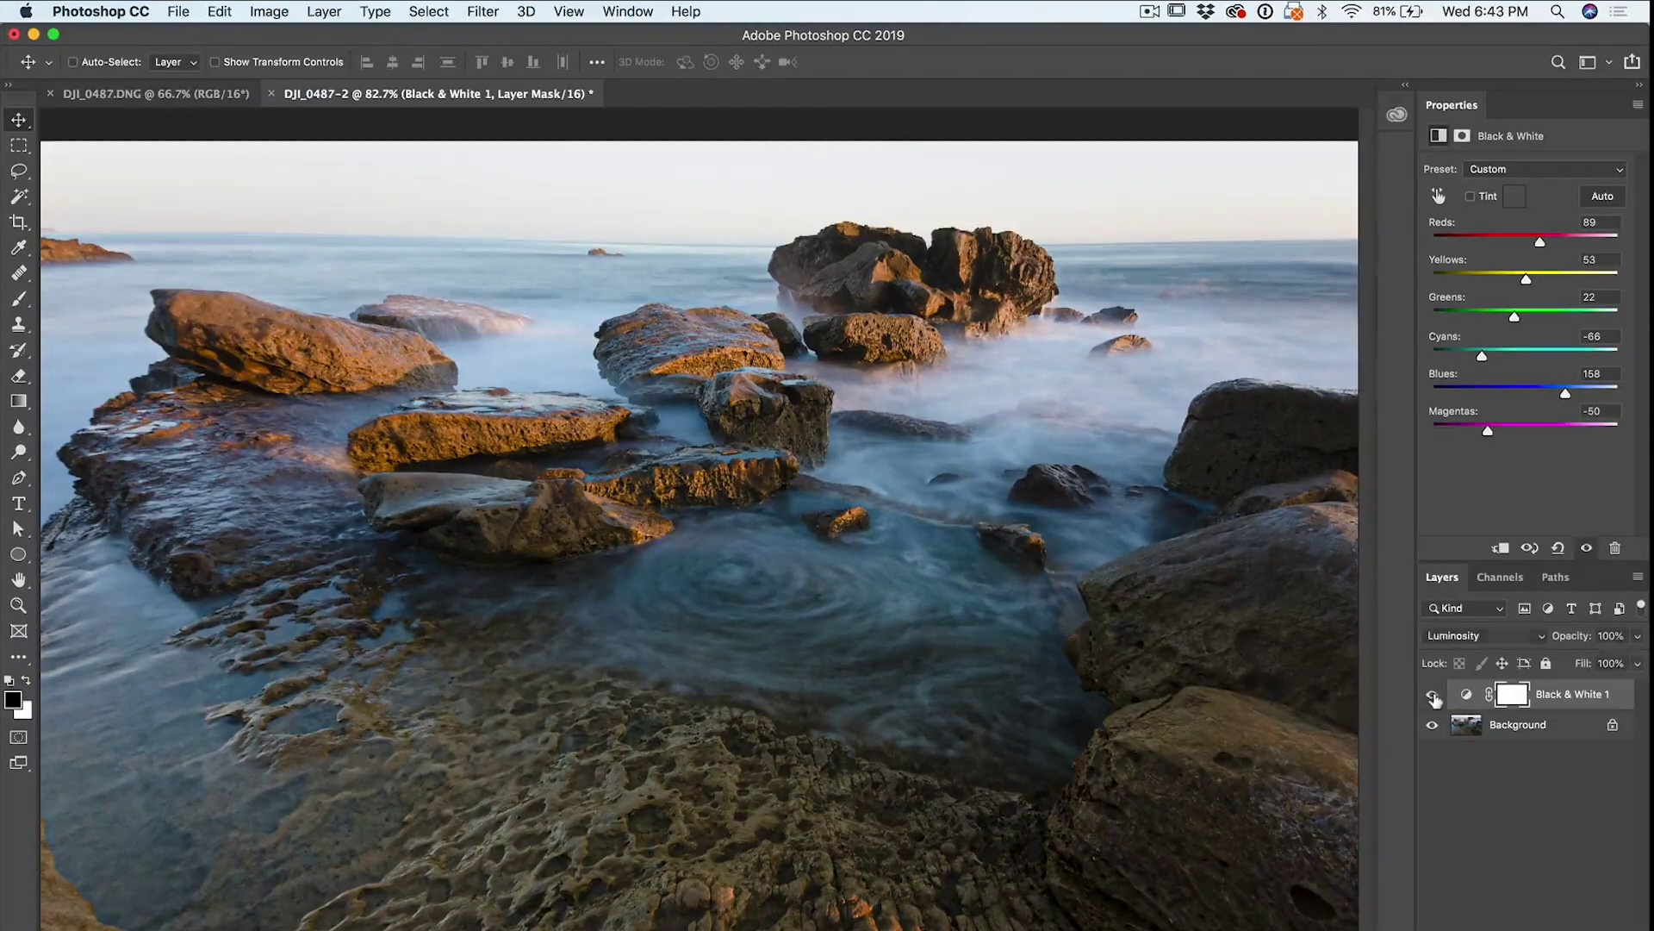
{"action": "left_click", "coordinate": [1433, 695]}
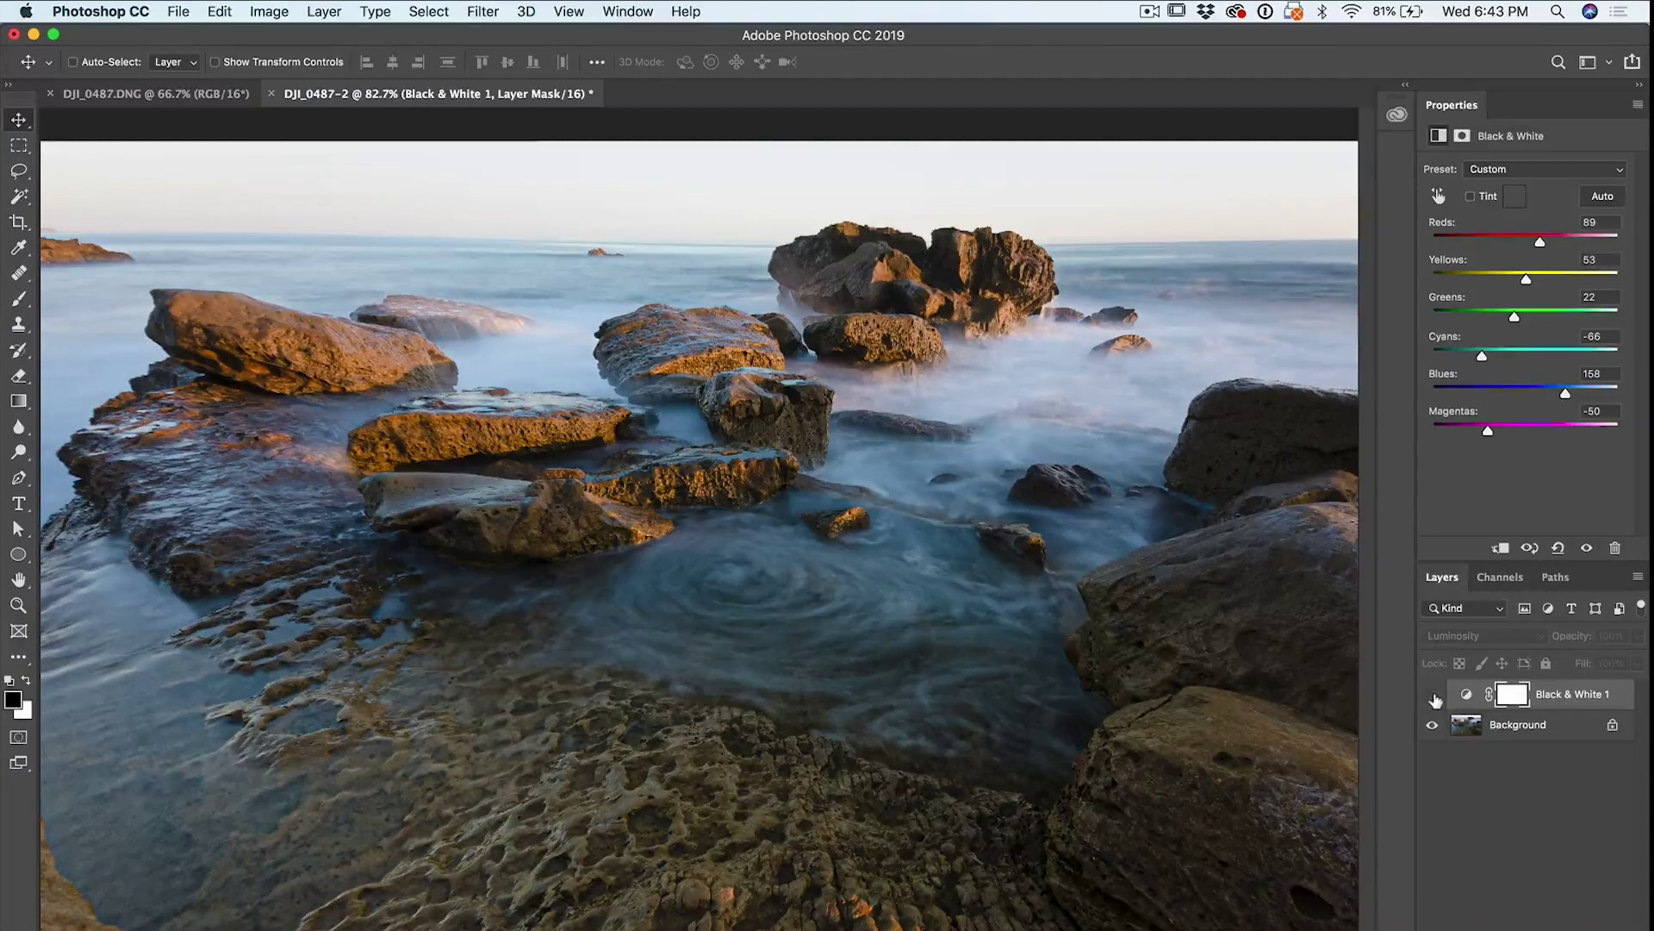
{"action": "left_click", "coordinate": [1432, 695]}
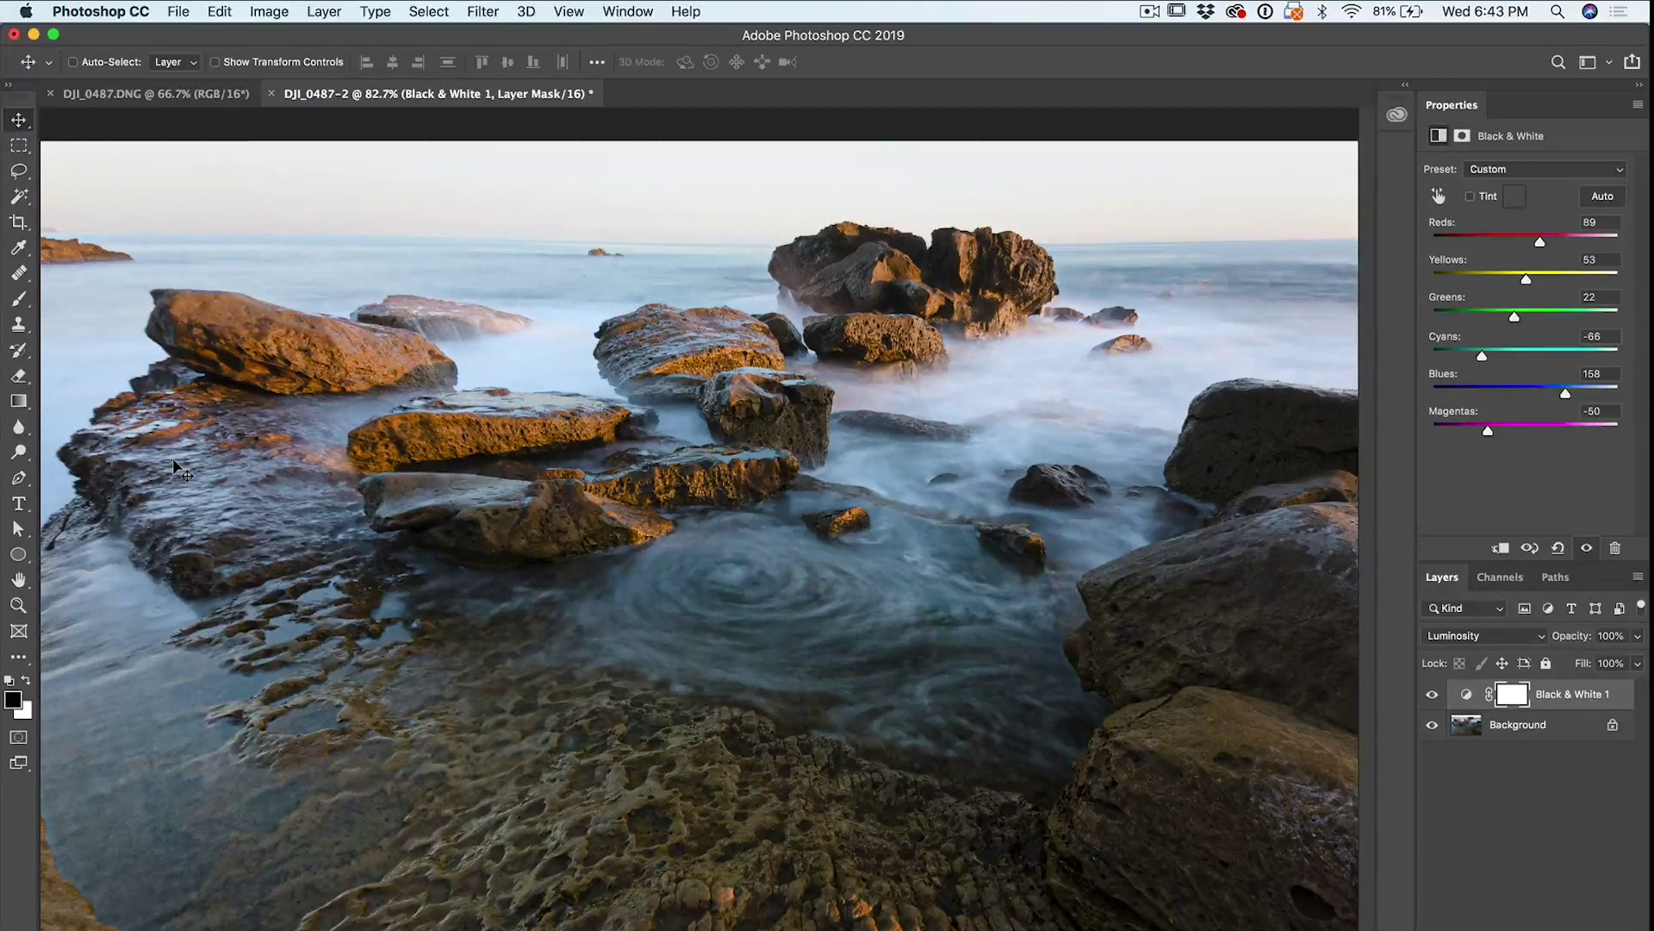
{"action": "key", "text": "b"}
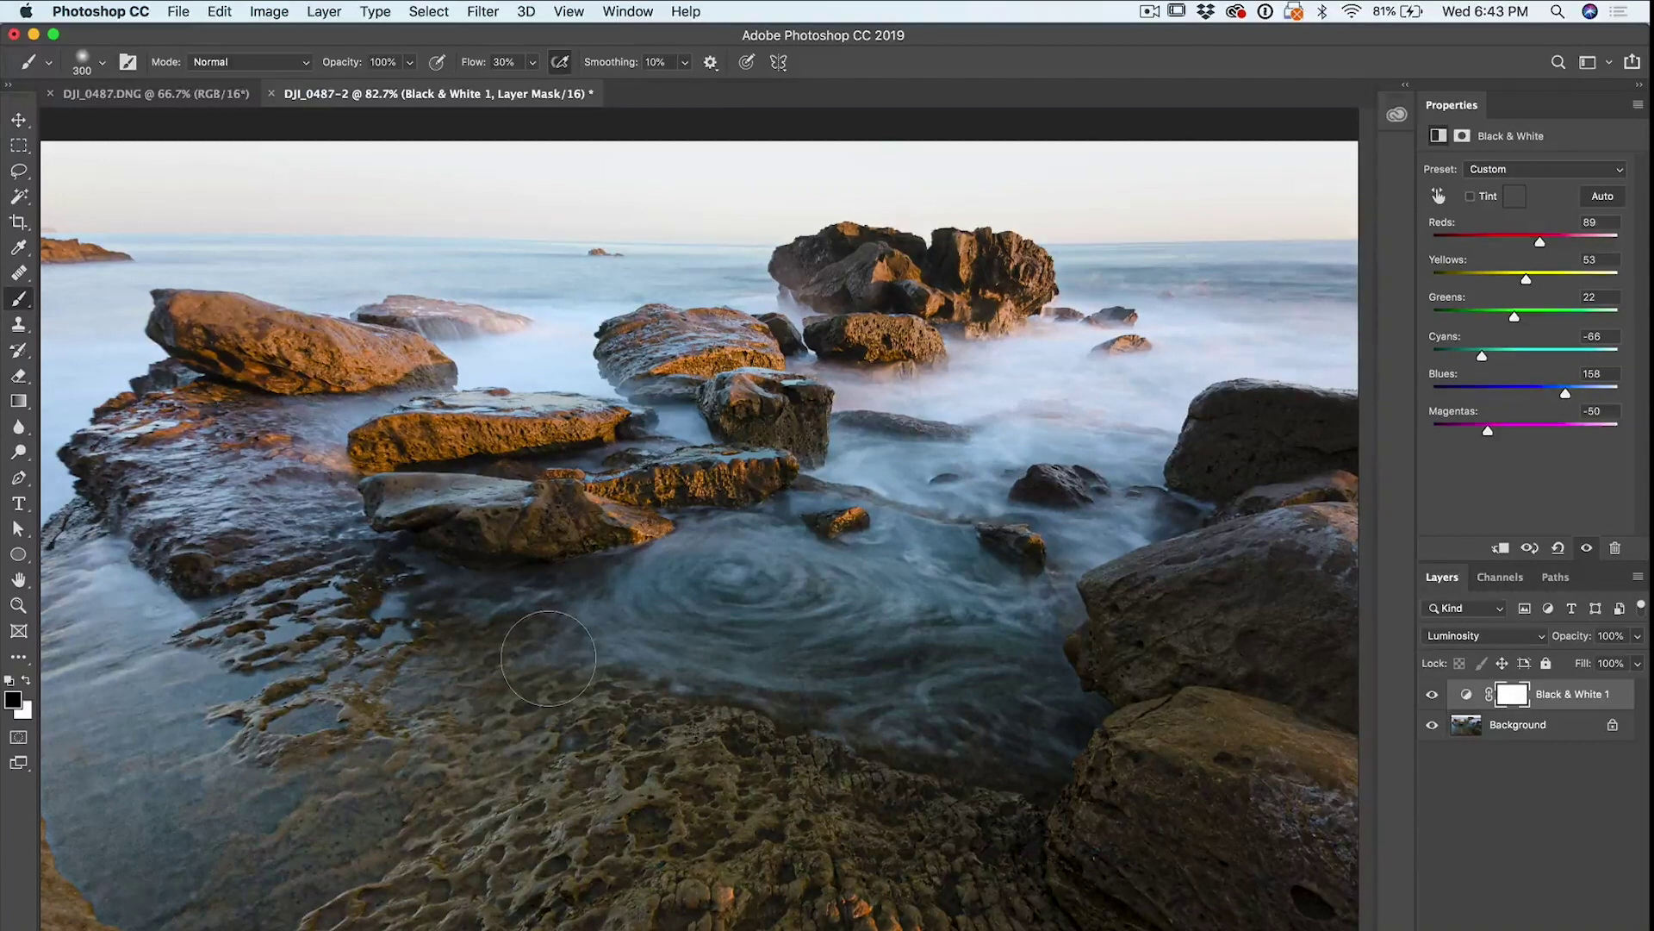
{"action": "key", "text": "x"}
{"action": "key", "text": "x"}
Step: At 56% brush opacity, paint black in the Black & White 1 mask over the water and right-hand rock
{"action": "left_click", "coordinate": [1509, 695]}
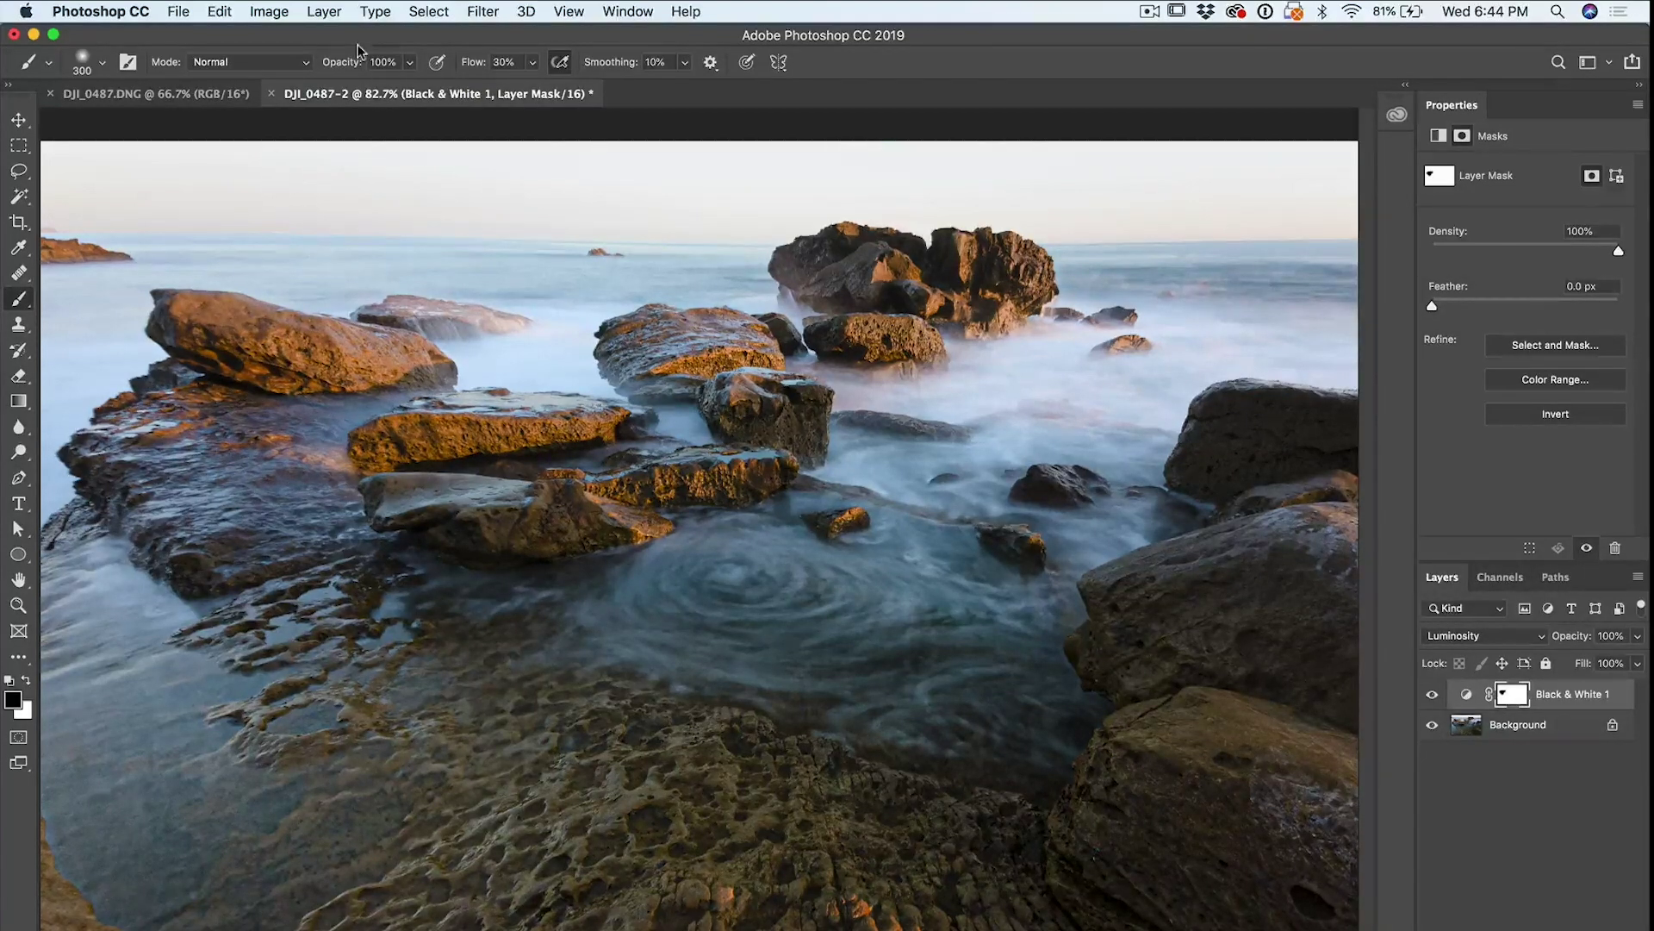
{"action": "mouse_move", "coordinate": [336, 64]}
{"action": "left_mouse_down"}
{"action": "mouse_move", "coordinate": [353, 66]}
{"action": "mouse_move", "coordinate": [298, 69]}
{"action": "left_mouse_up"}
{"action": "left_click_drag", "start_coordinate": [756, 570], "coordinate": [775, 569]}
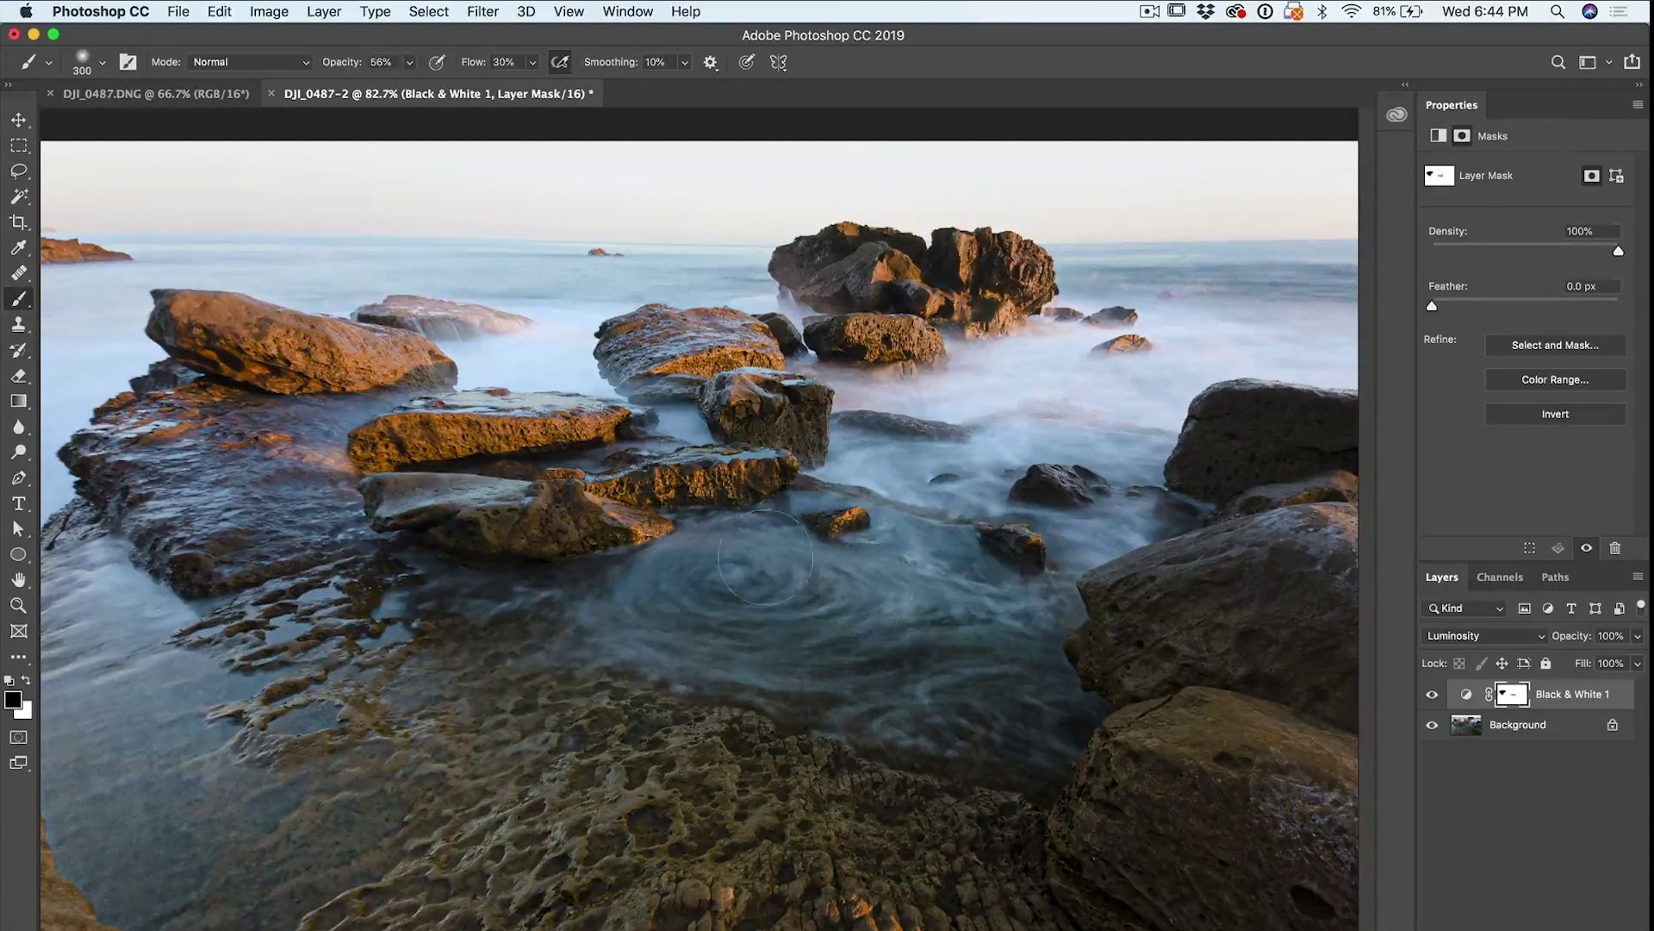
{"action": "mouse_move", "coordinate": [973, 608]}
{"action": "left_mouse_down"}
{"action": "mouse_move", "coordinate": [1150, 611]}
{"action": "mouse_move", "coordinate": [1256, 574]}
{"action": "mouse_move", "coordinate": [1137, 611]}
{"action": "left_mouse_up"}
Step: Mask the adjustment along the horizon sky, then hide the layer to check the masking
{"action": "mouse_move", "coordinate": [389, 249]}
{"action": "left_mouse_down"}
{"action": "mouse_move", "coordinate": [129, 222]}
{"action": "mouse_move", "coordinate": [738, 222]}
{"action": "mouse_move", "coordinate": [1300, 248]}
{"action": "left_mouse_up"}
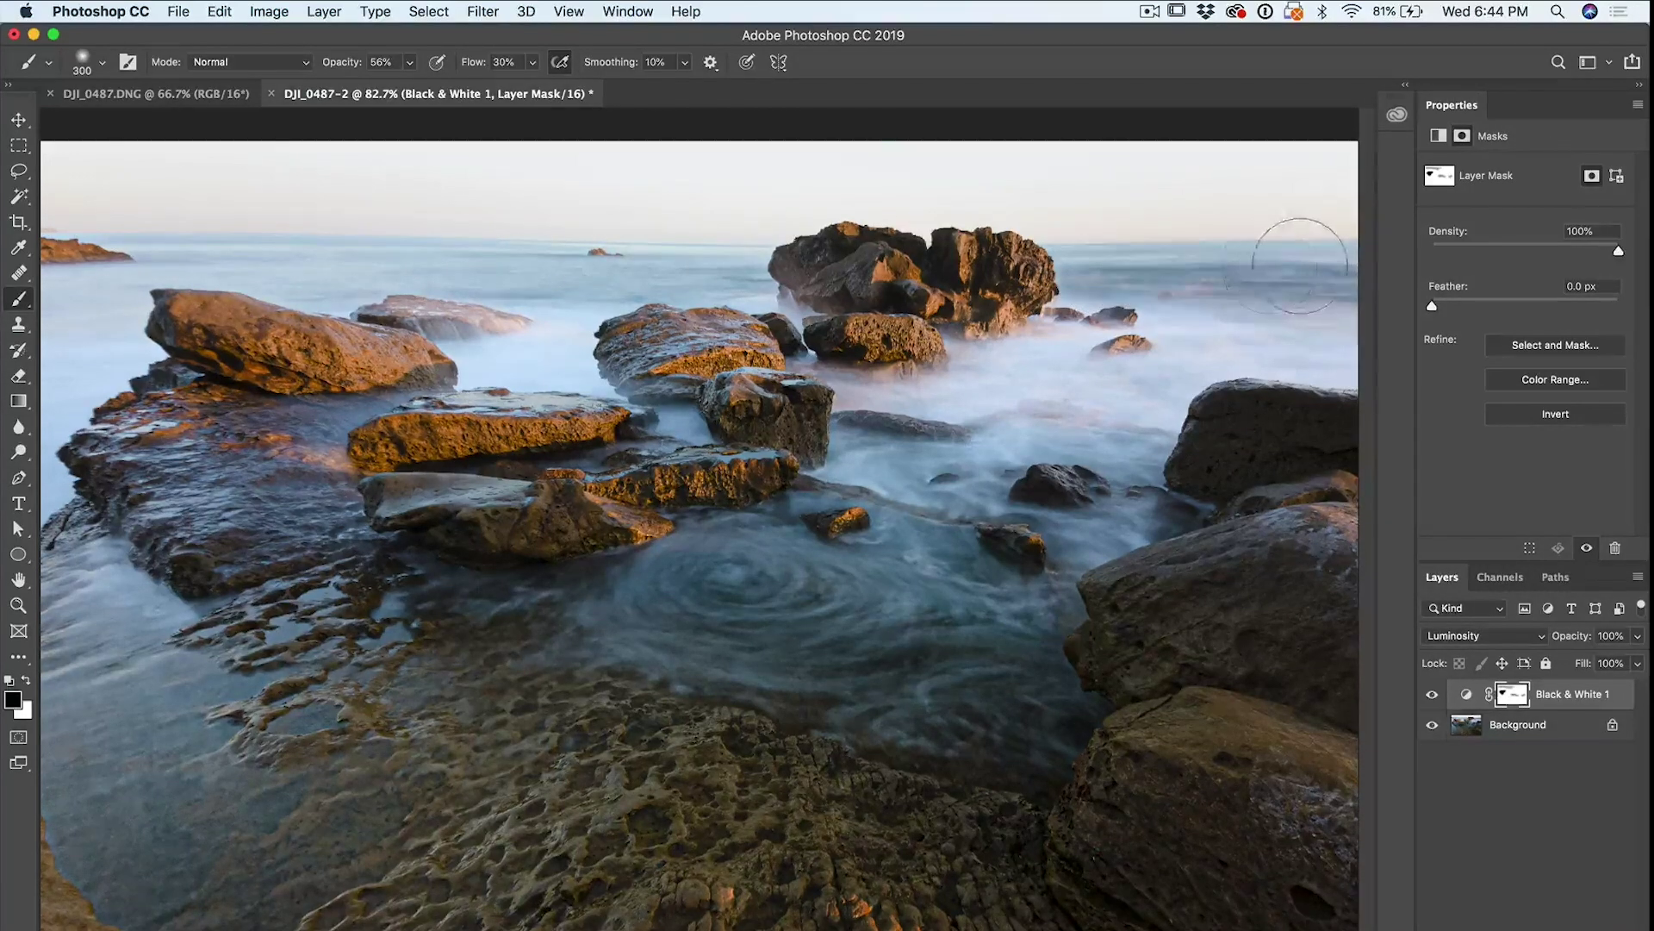
{"action": "left_click_drag", "start_coordinate": [1290, 317], "coordinate": [1148, 248]}
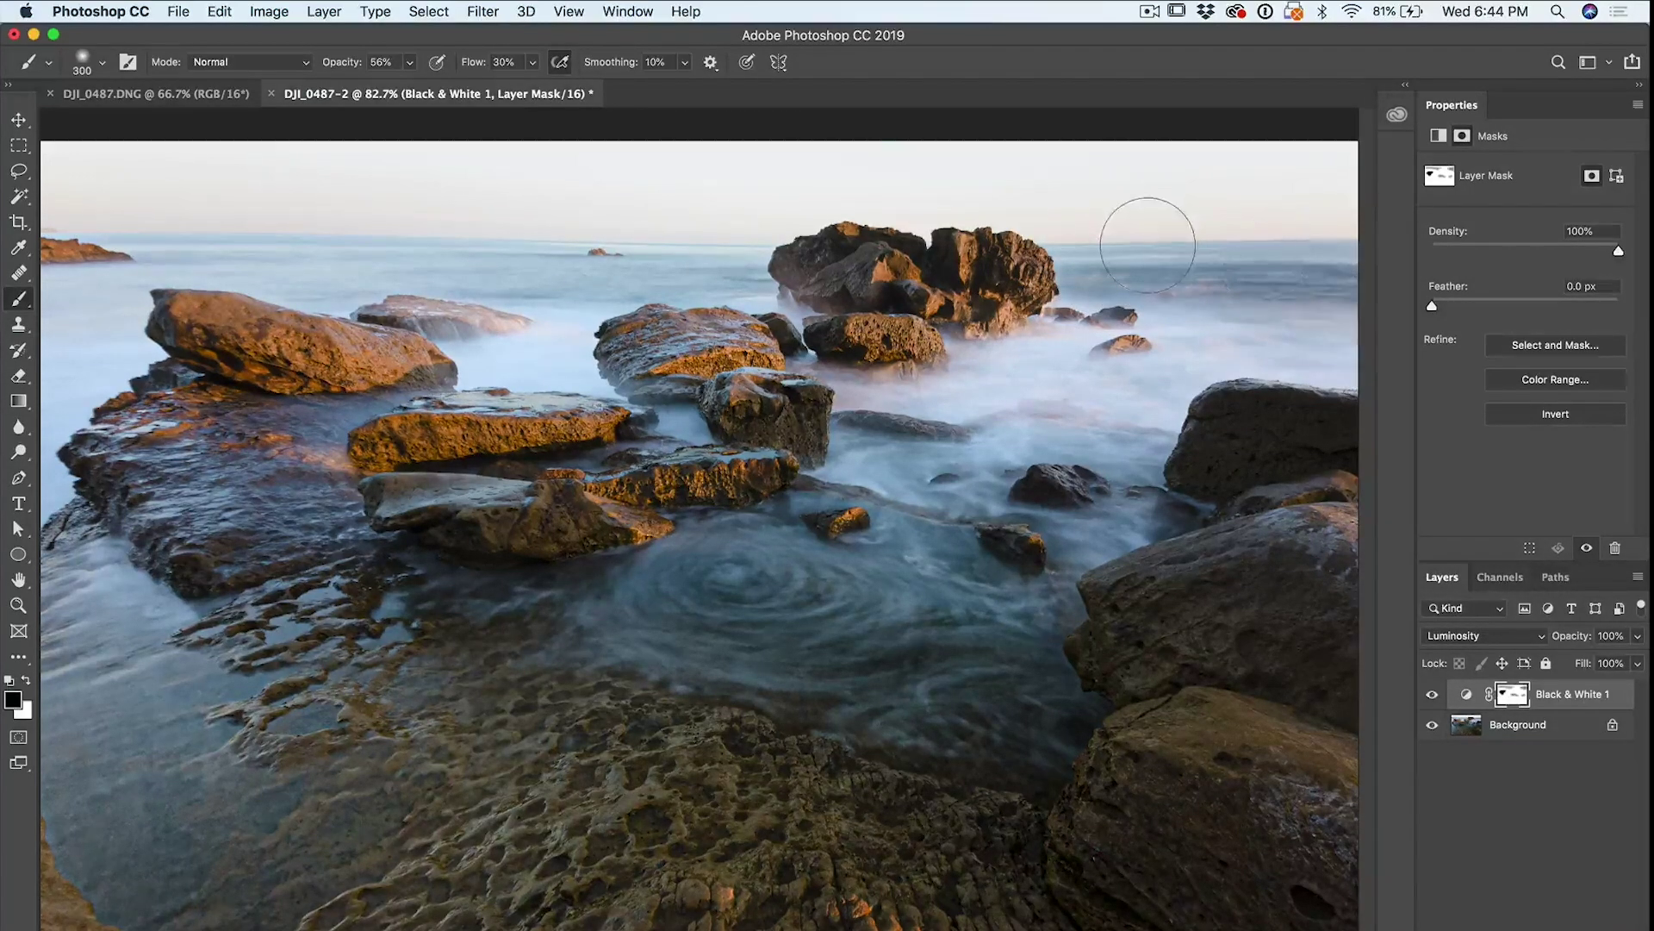
{"action": "mouse_move", "coordinate": [513, 350]}
{"action": "left_mouse_down"}
{"action": "mouse_move", "coordinate": [547, 345]}
{"action": "mouse_move", "coordinate": [362, 276]}
{"action": "mouse_move", "coordinate": [207, 259]}
{"action": "left_mouse_up"}
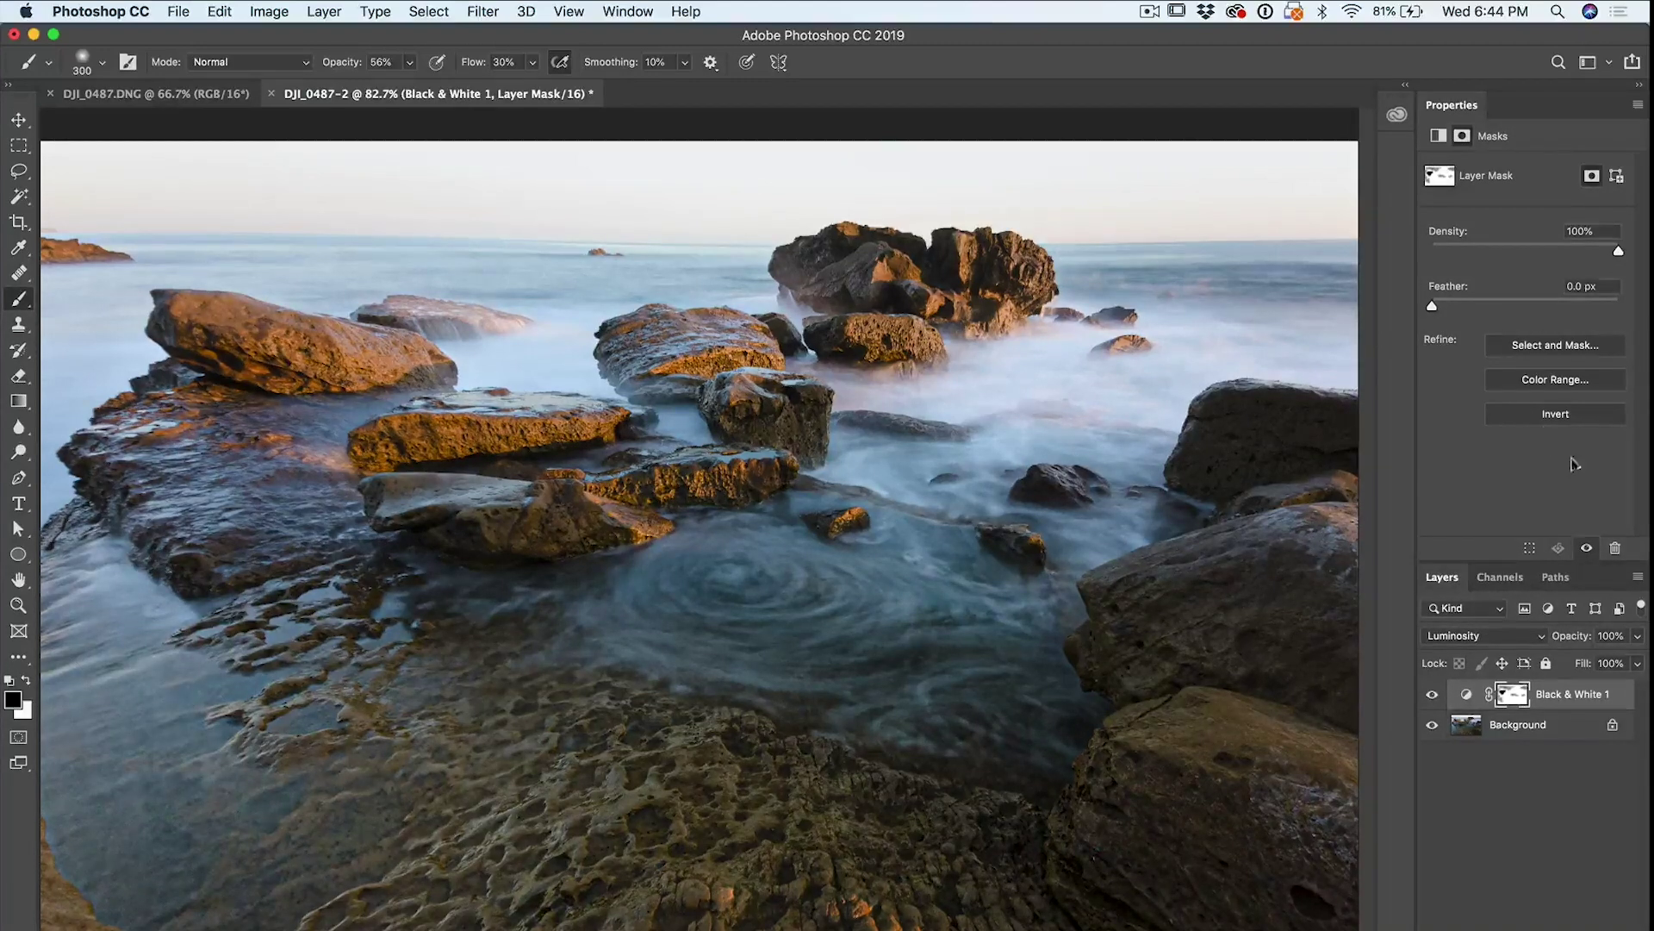
{"action": "left_click", "coordinate": [1434, 693]}
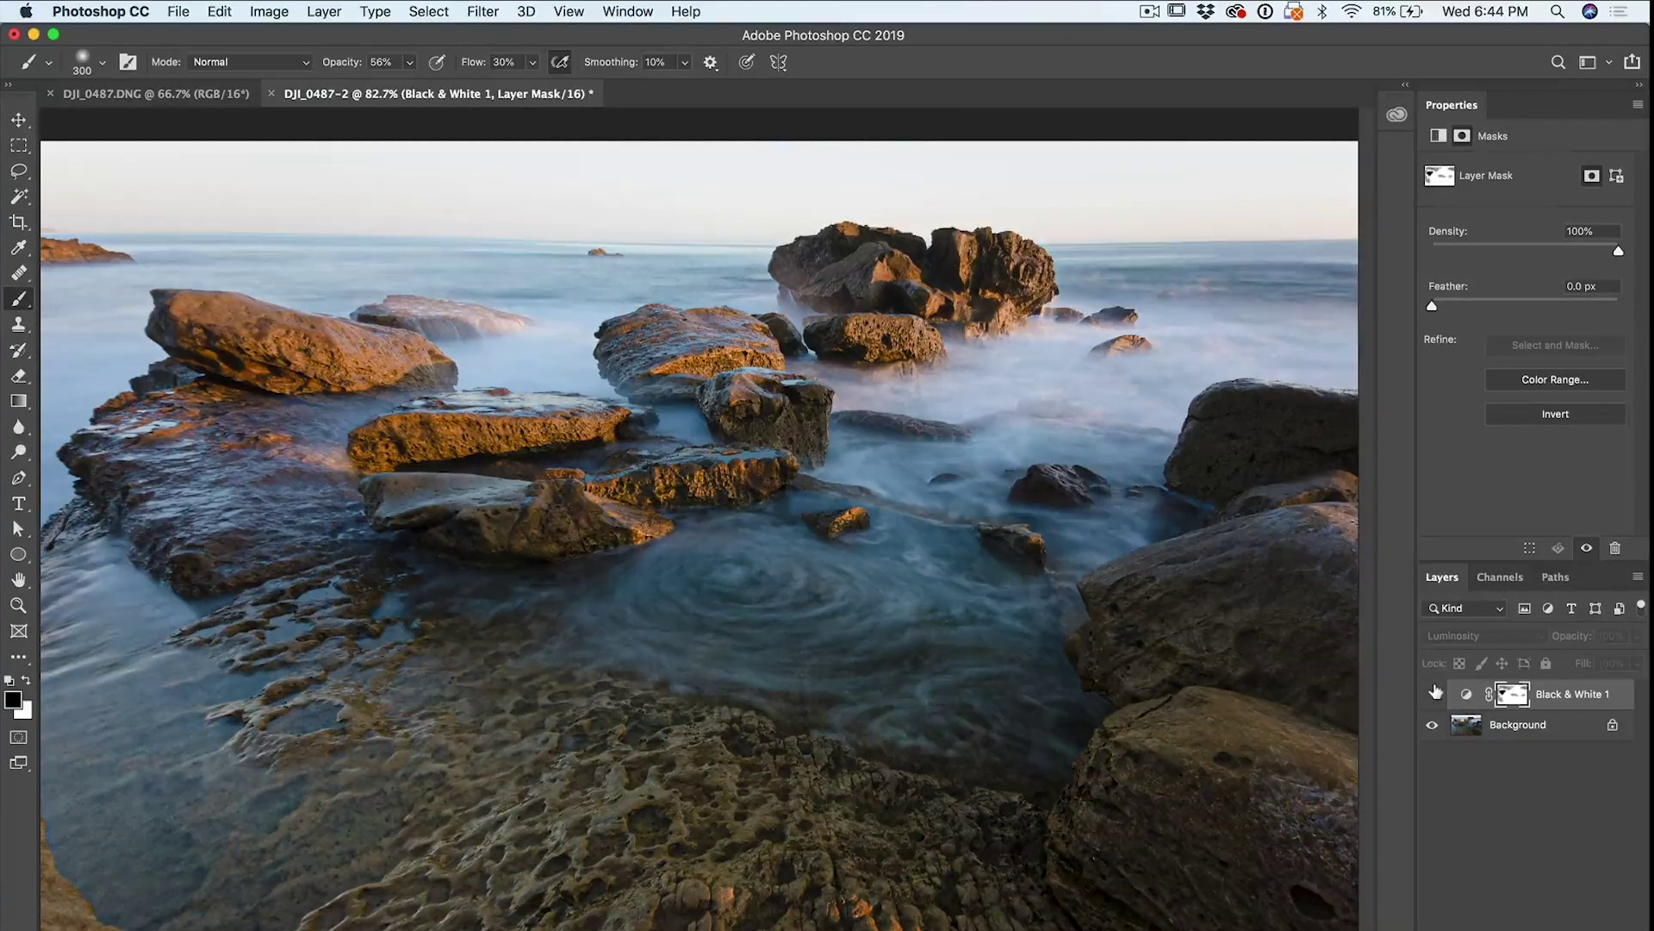
Step: Turn the Black & White 1 layer back on so its masked adjustment shows again
{"action": "left_click", "coordinate": [1434, 693]}
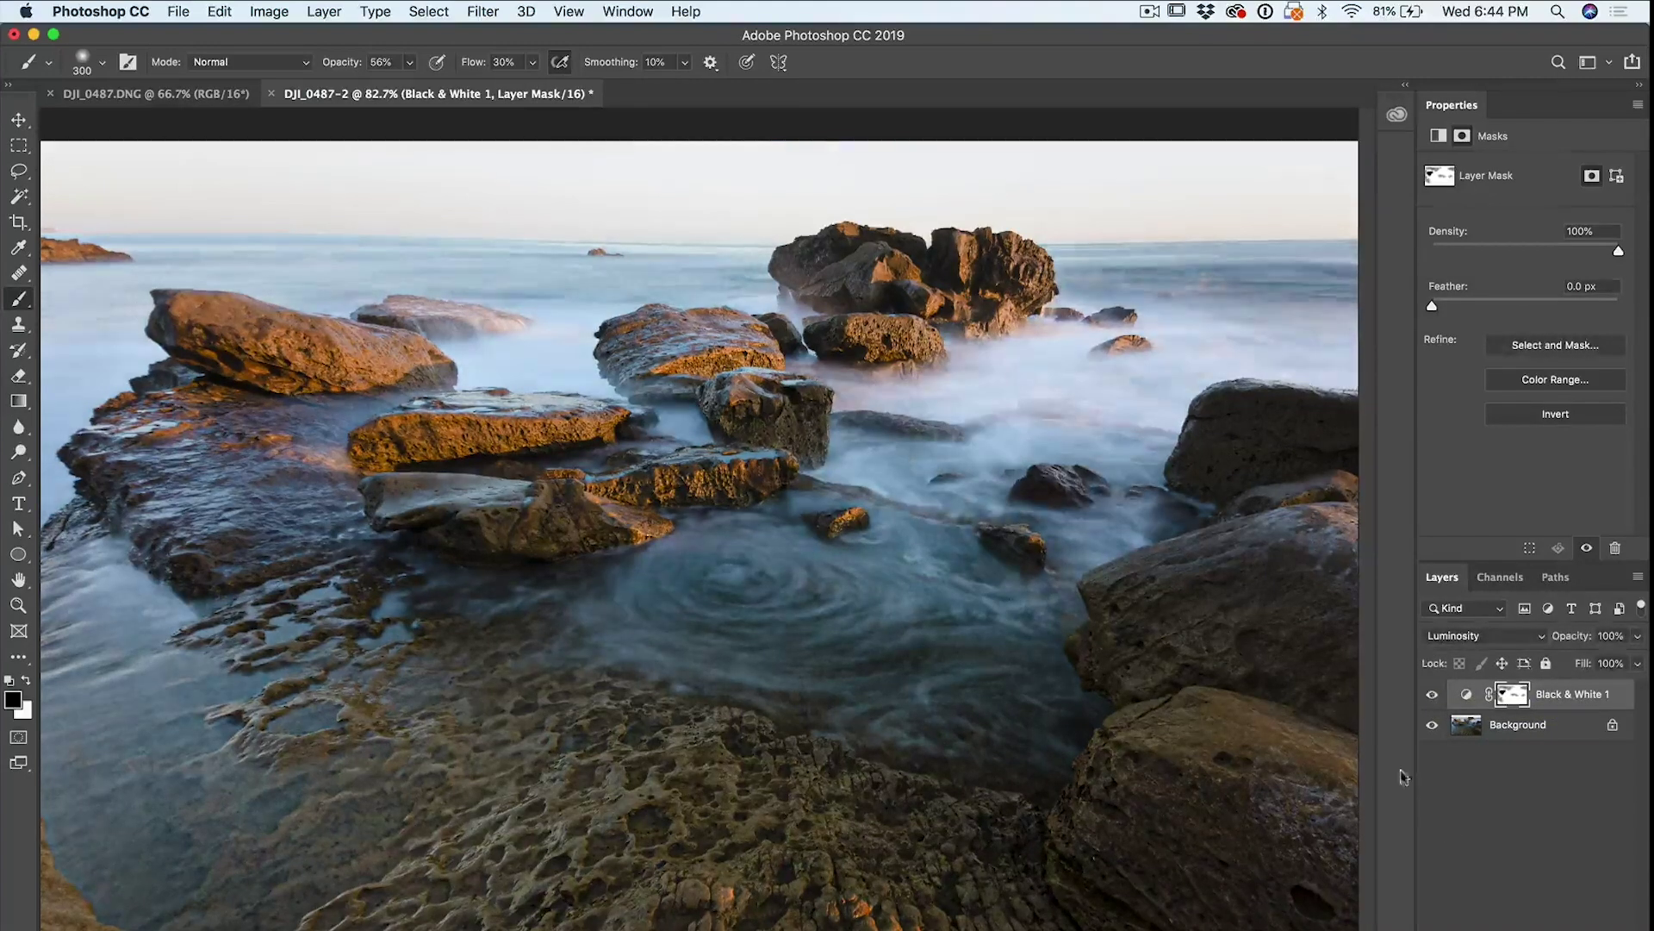